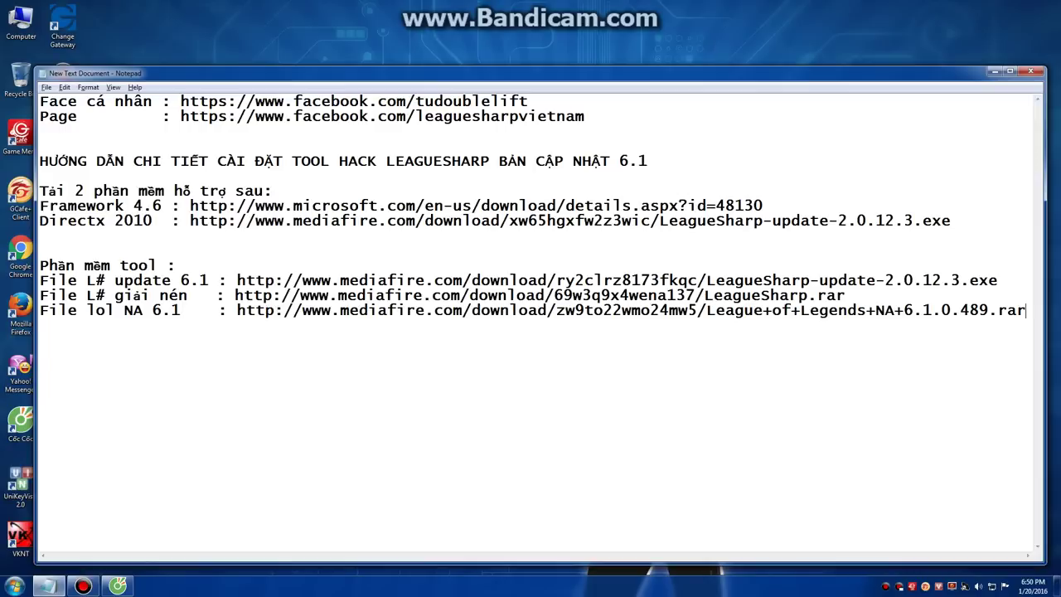
Step: Add the line 'Link mình sẽ up ở dưới các bạn tải về nhé' after the last download link
left_click_drag(40, 101, 586, 116)
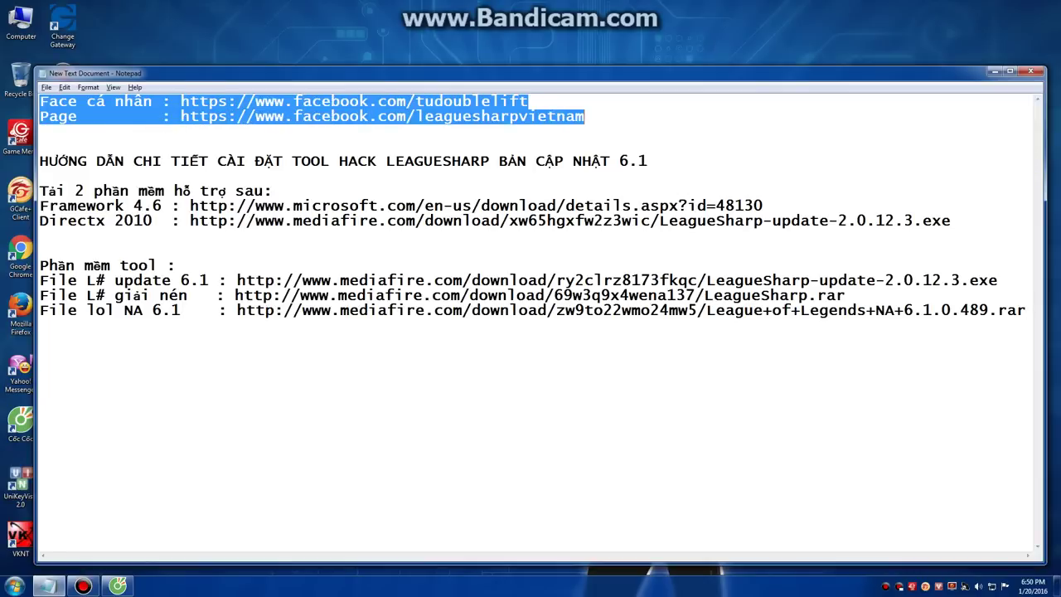
left_click_drag(40, 191, 1027, 310)
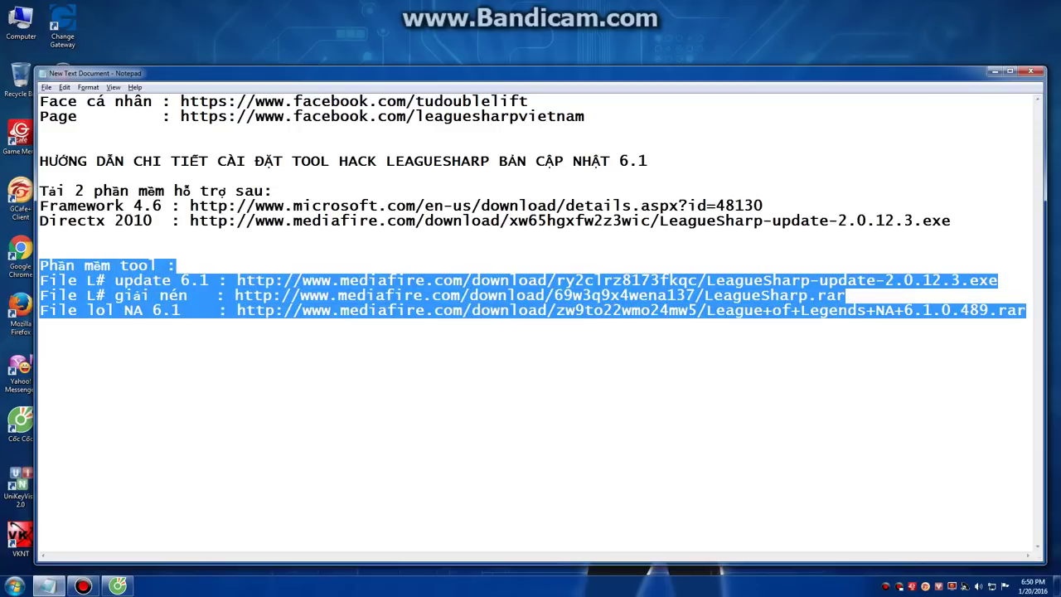
left_click(1027, 310)
type("Link mình se")
type(" uo ơ")
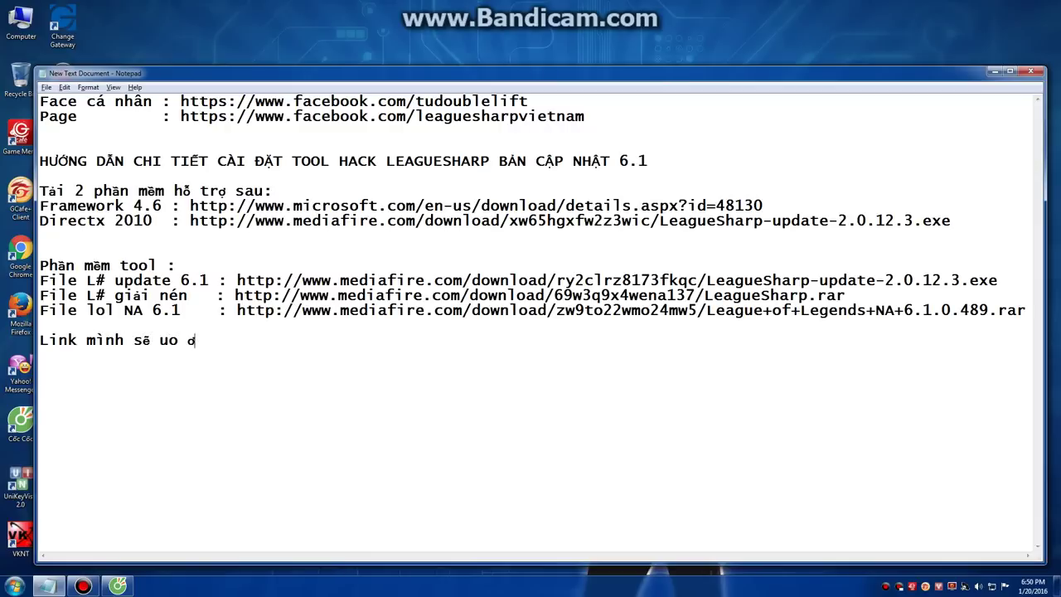
type(" ở duưới các bạn tải ve")
type(" nhé")
Step: Cancel closing so the guide stays open, then minimize Notepad
left_click(1030, 71)
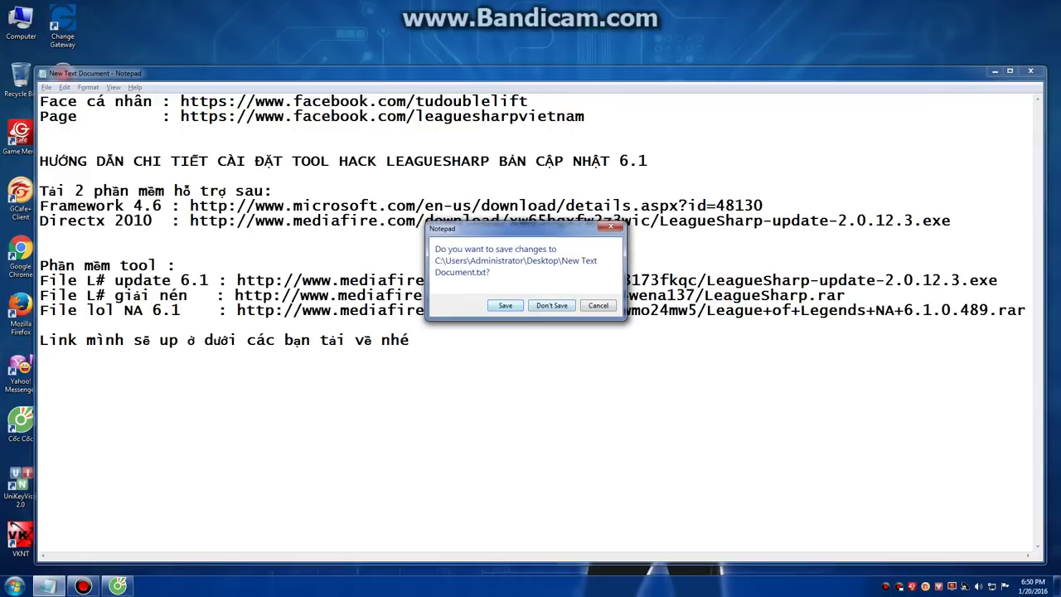
key("Escape")
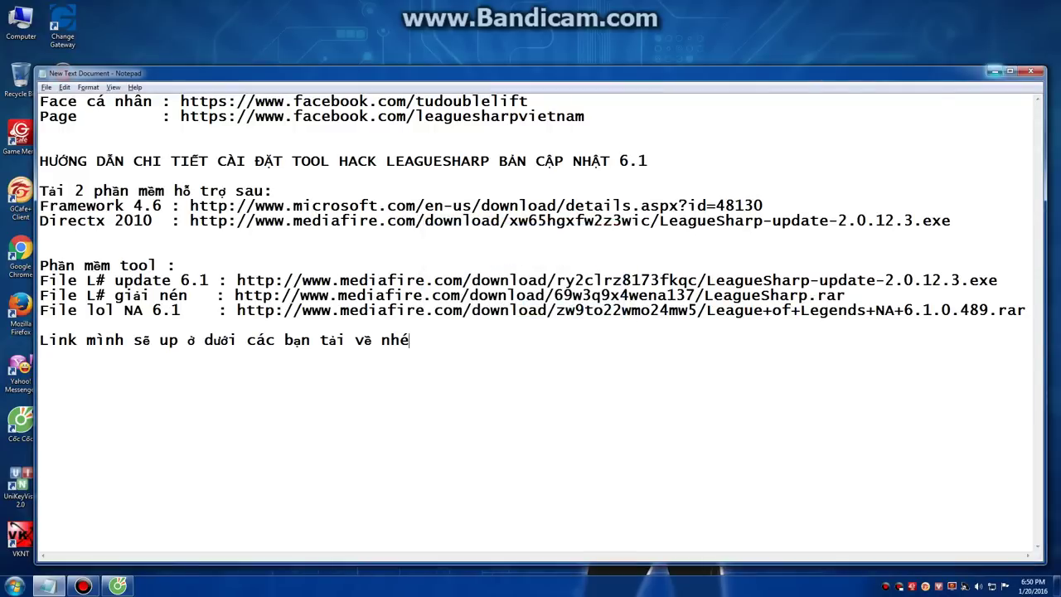
left_click(995, 71)
Step: Run NDP46-KB3045560-Web from Downloads and accept the .NET Framework 4.6 license terms
double_click(21, 21)
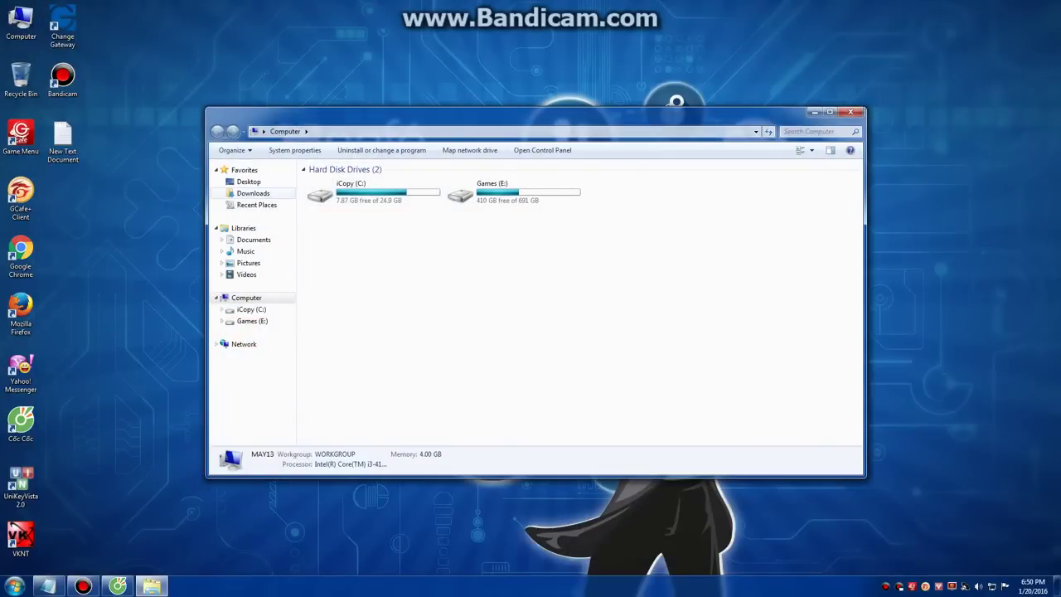
left_click(253, 193)
left_click(349, 229)
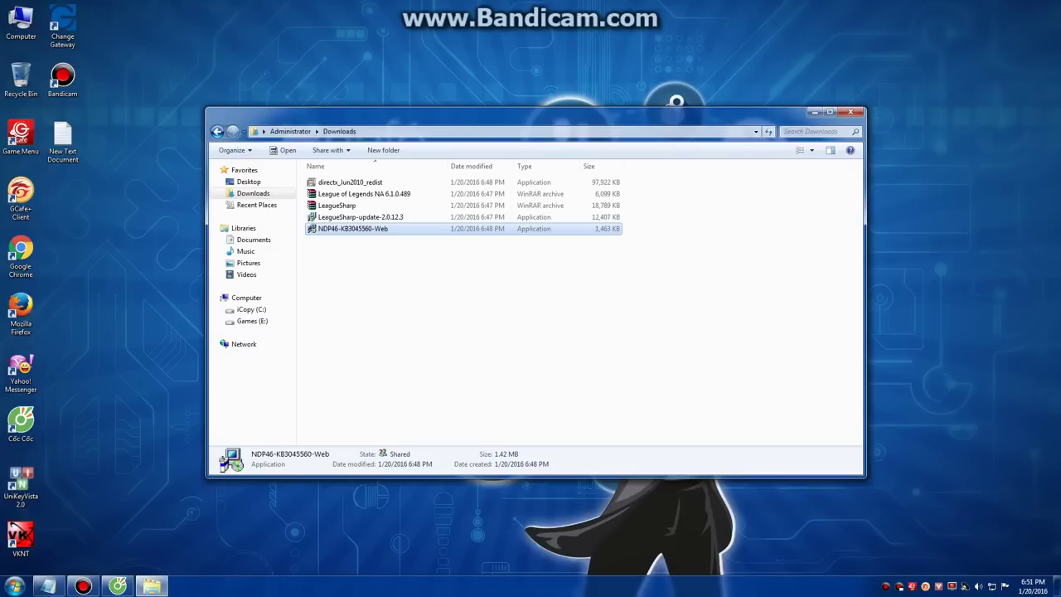
key("Return")
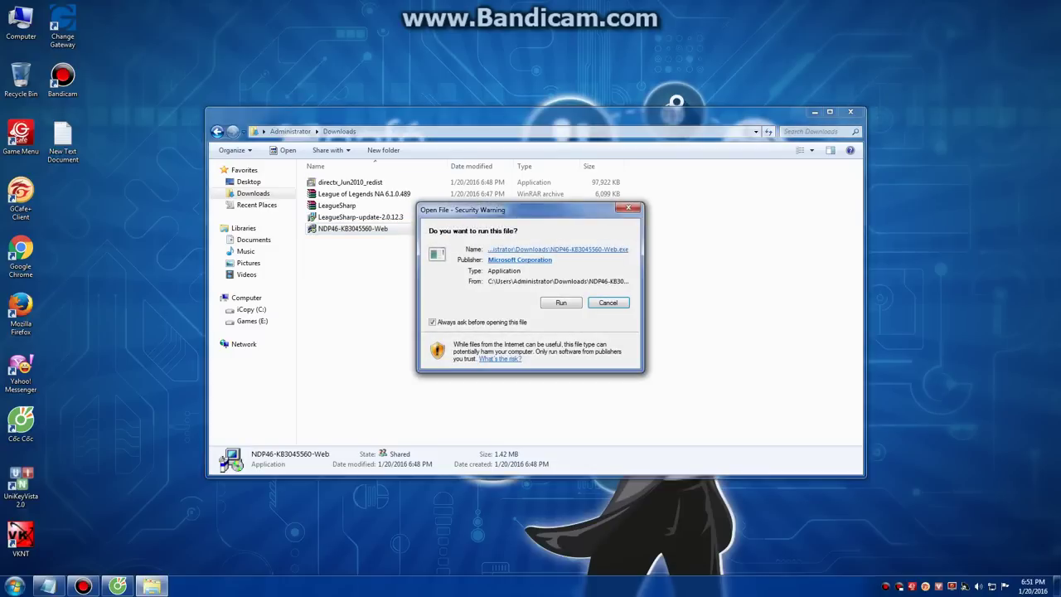
key("Return")
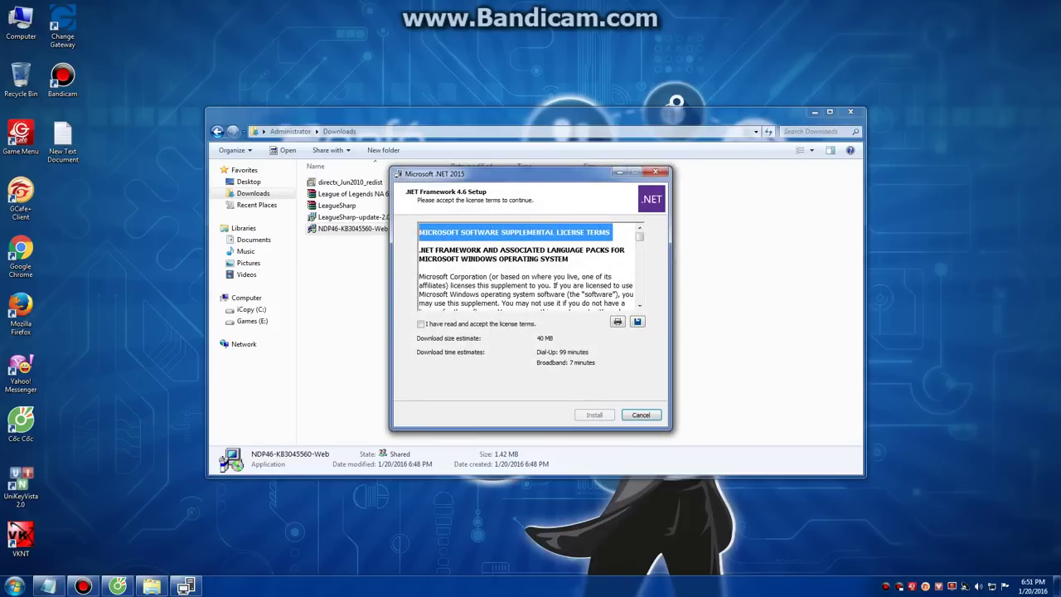
left_click(421, 323)
Step: Install .NET Framework 4.6 and close setup once it reports completion
left_click(593, 414)
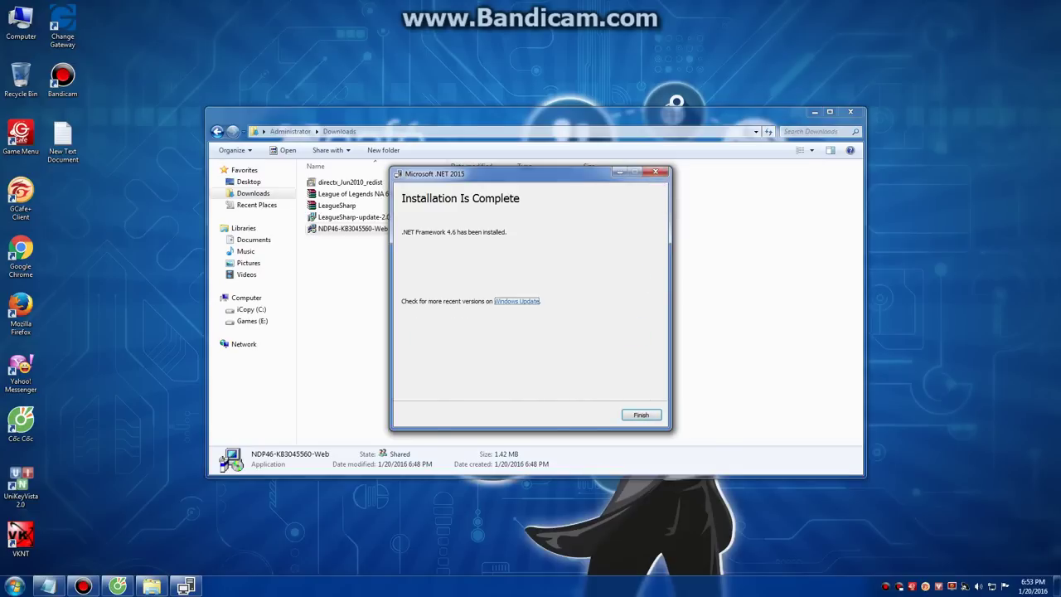
key("Return")
Step: Launch the directx_Jun2010_redist package from Downloads
left_click(364, 181)
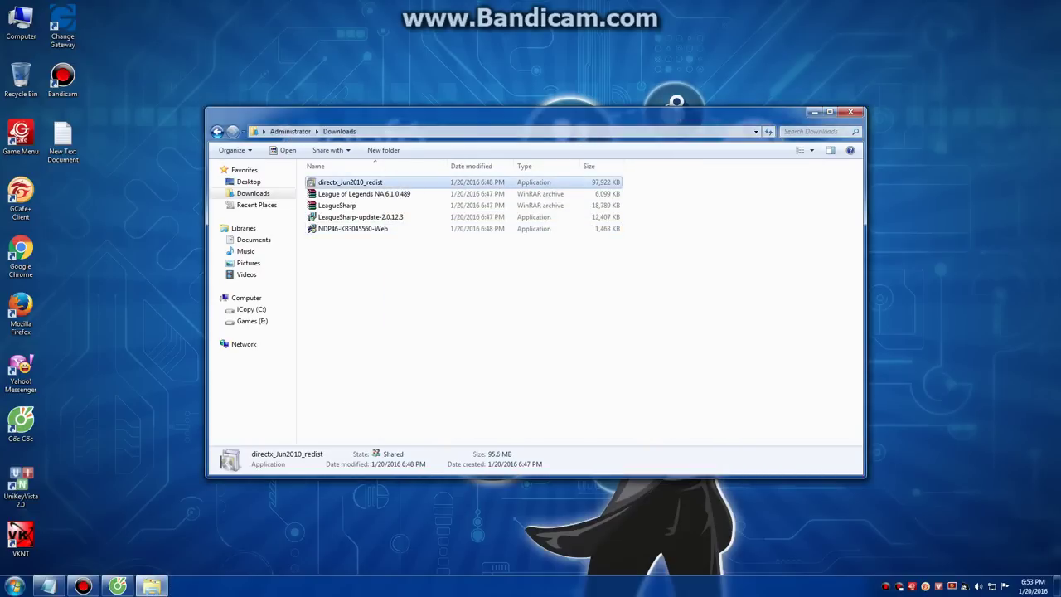
right_click(373, 183)
key("Escape")
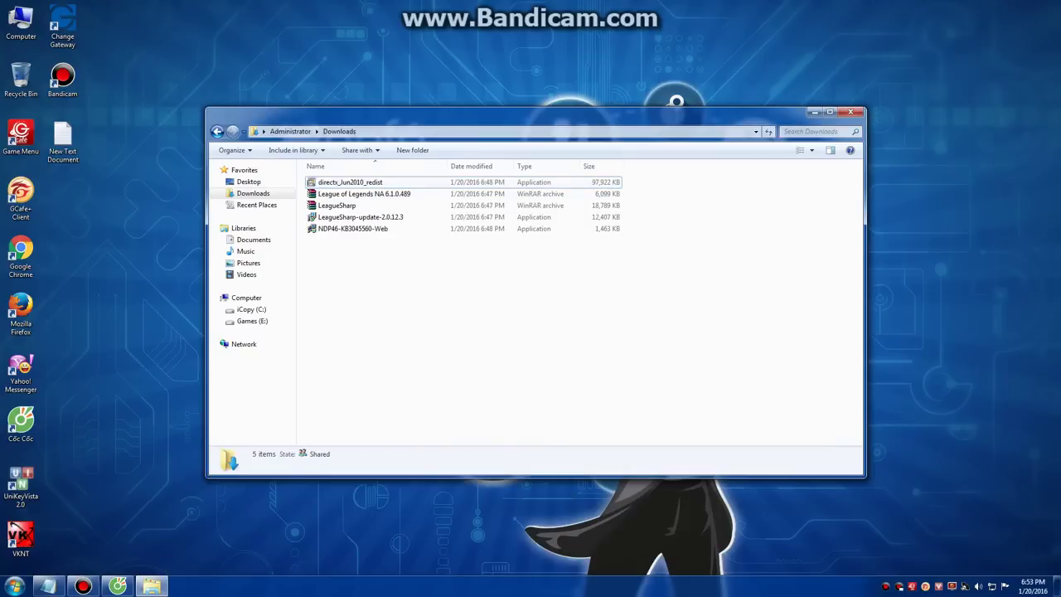
key("Return")
key("Return")
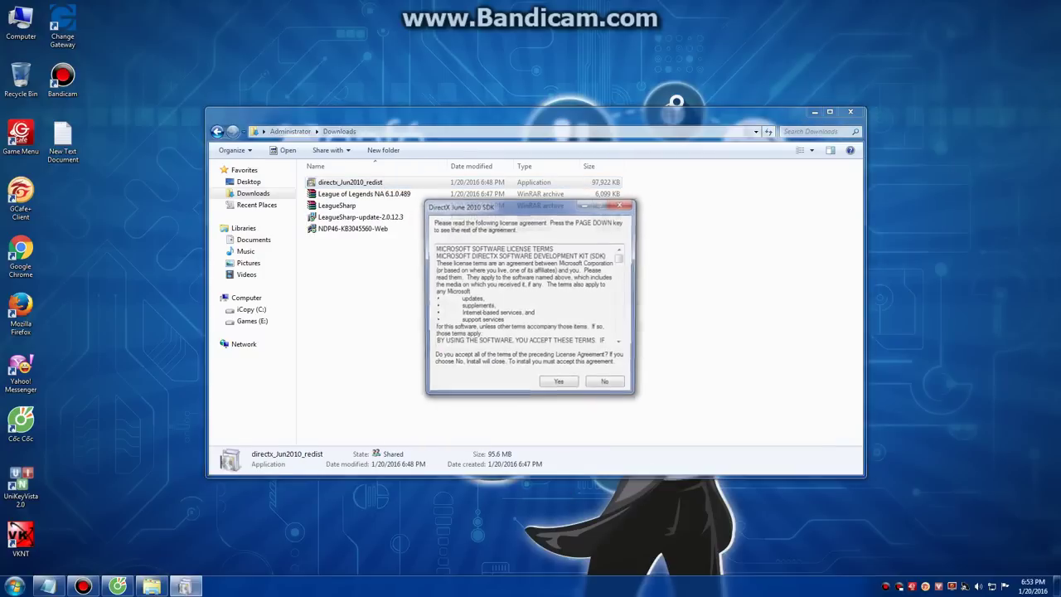
Step: Accept the DirectX license and extract the redistributable files to Games (E:)
key("Return")
key("Tab")
key("Return")
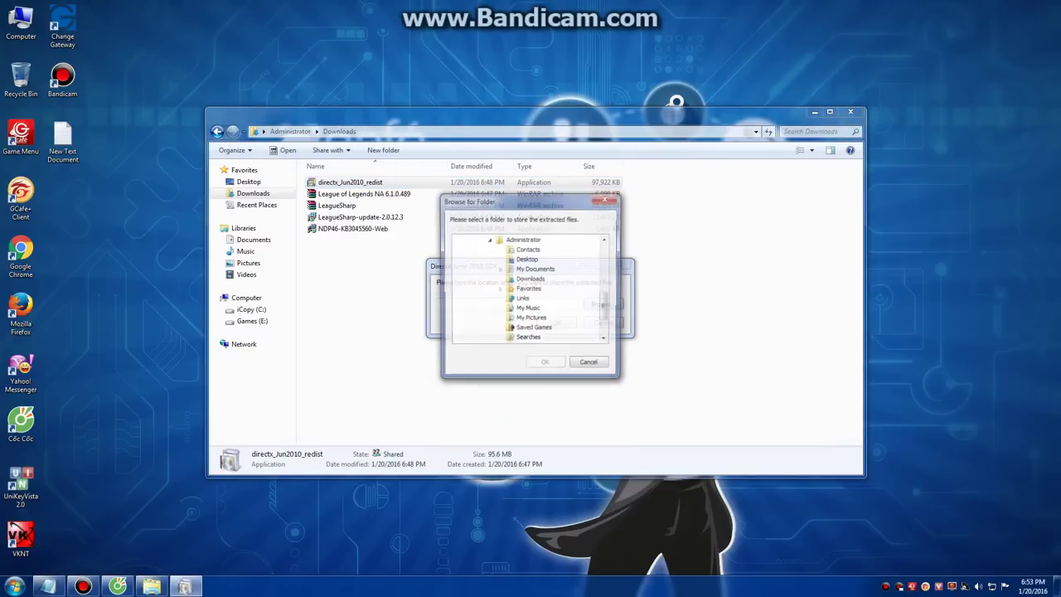
key("Down")
key("Down")
key("Down")
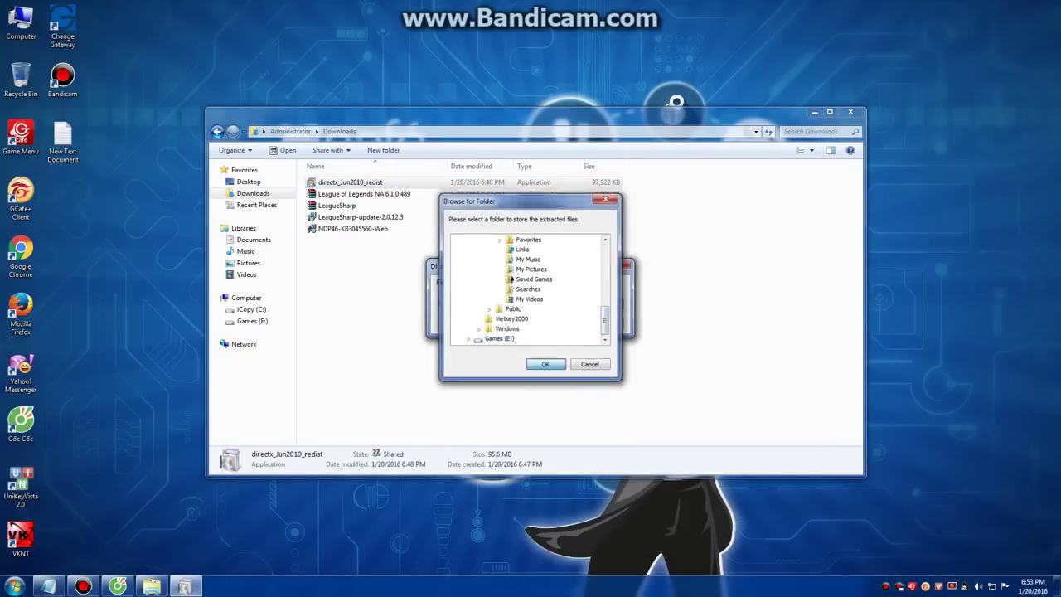
key("Return")
key("Tab")
key("Return")
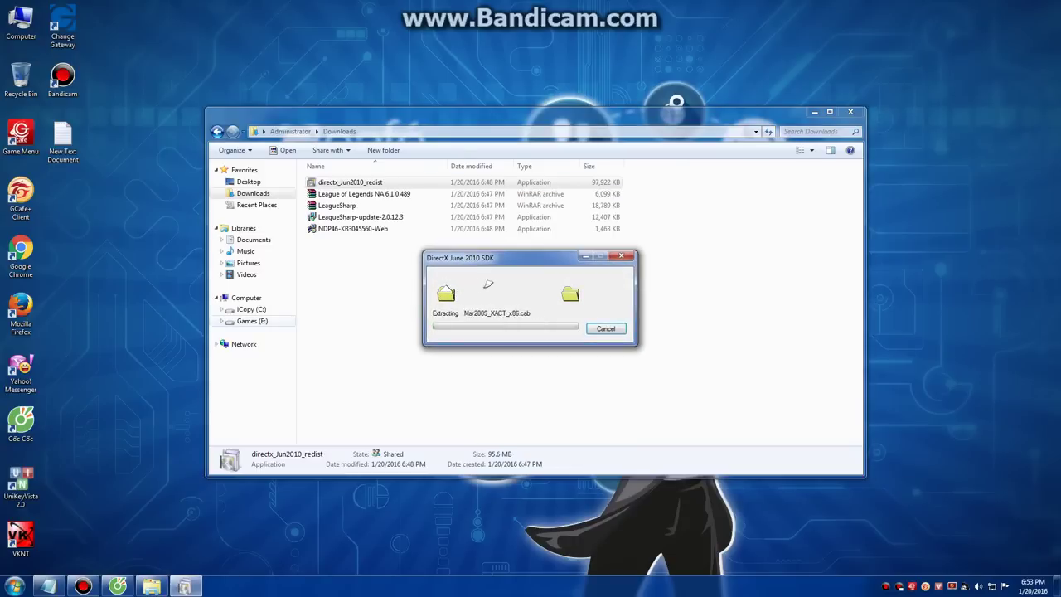
left_click(252, 321)
Step: Run DXSETUP on Games (E:) to install the DirectX runtime, then return to Downloads
scroll(804, 190, "down", 20)
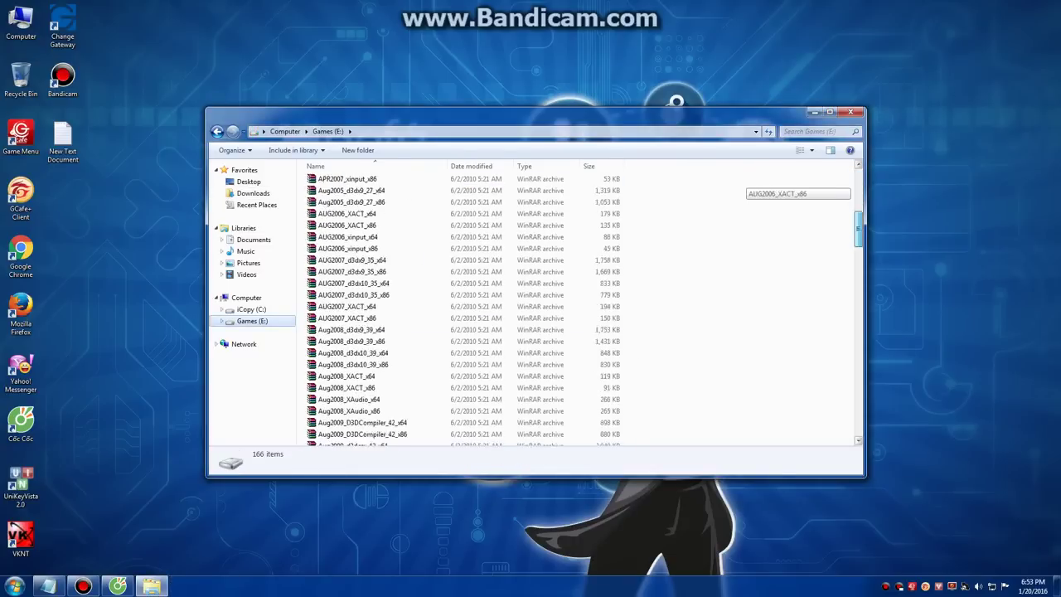
double_click(336, 360)
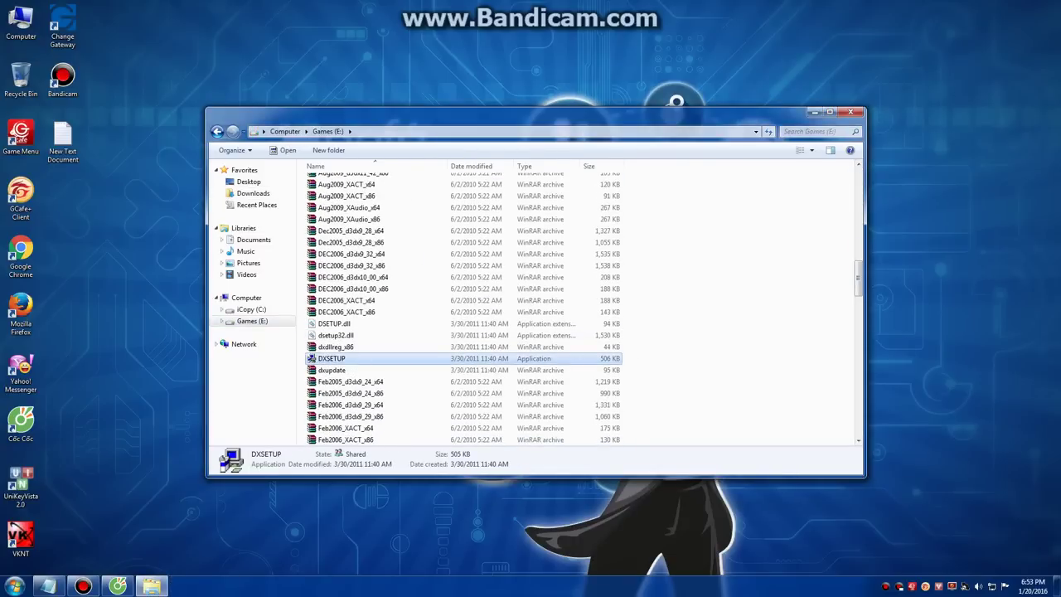
left_click(298, 296)
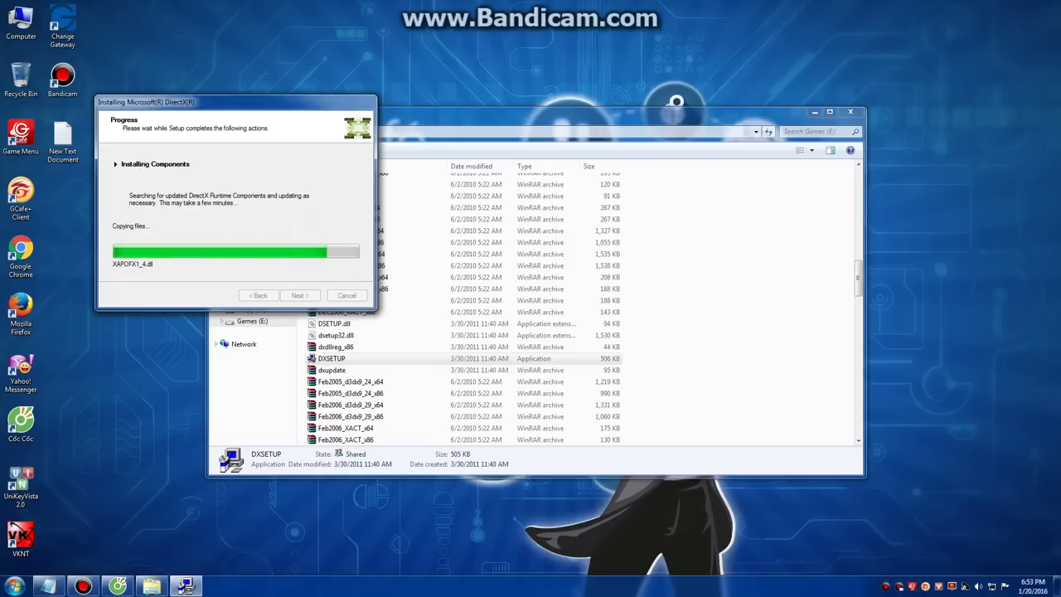
key("Return")
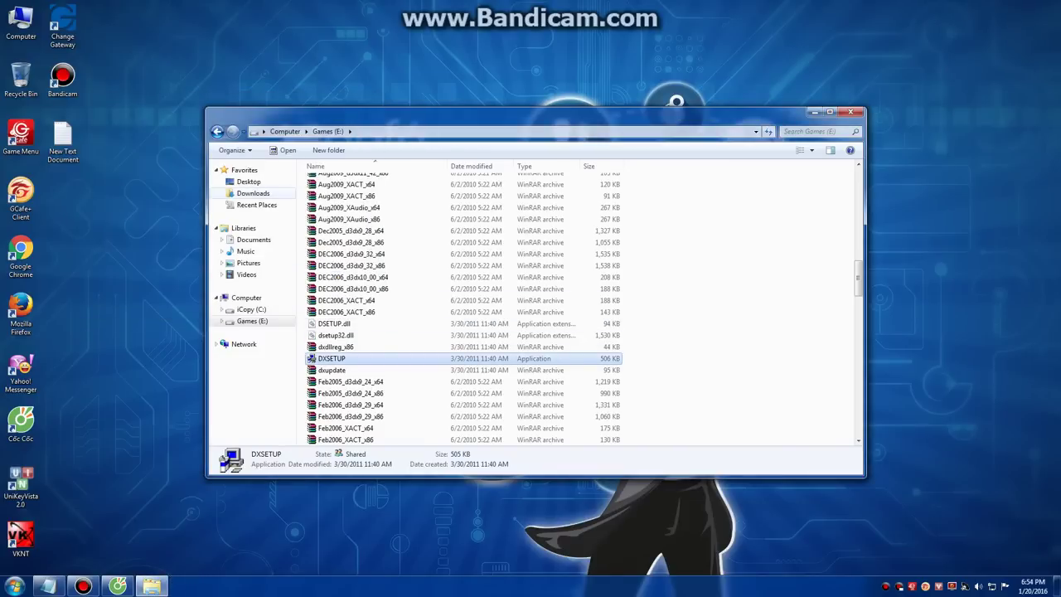
key("alt+Left")
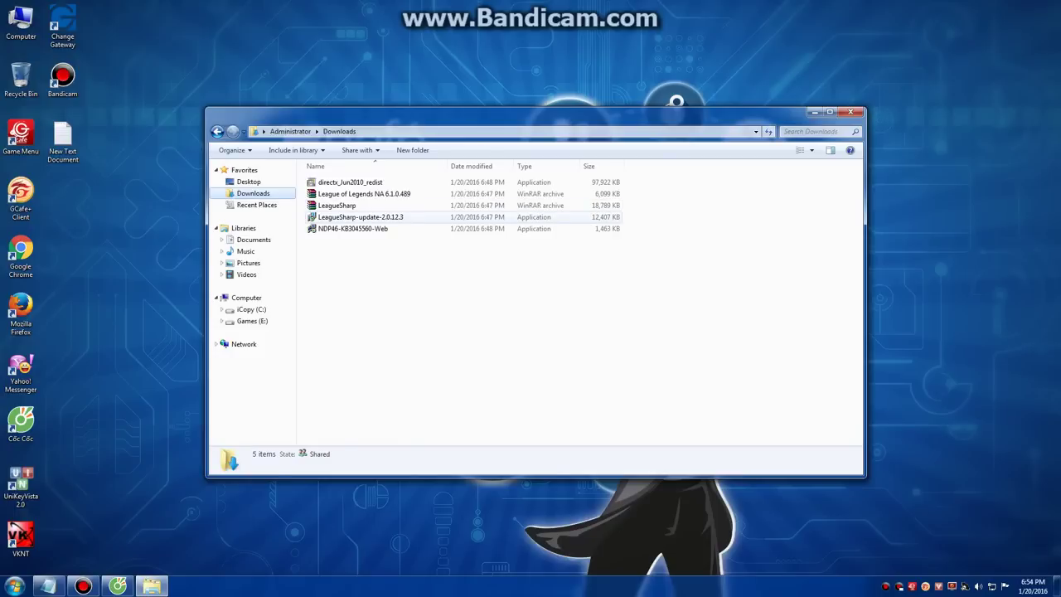
Step: Run LeagueSharp-update-2.0.12.3 setup in English with the default folder, accepting Visual C++ 2013 and Build Tools 2015
double_click(361, 217)
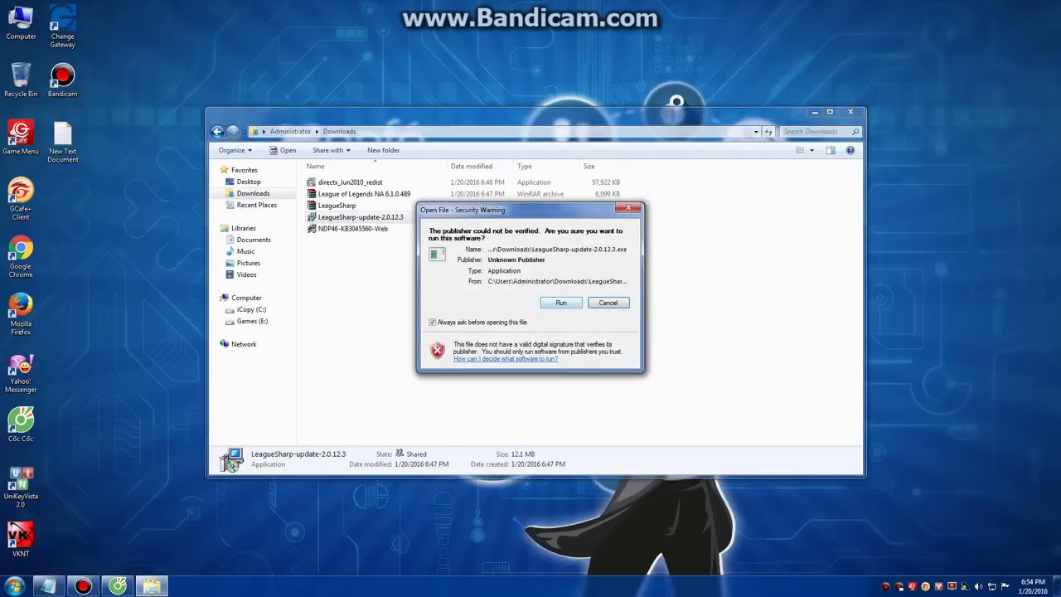
key("Return")
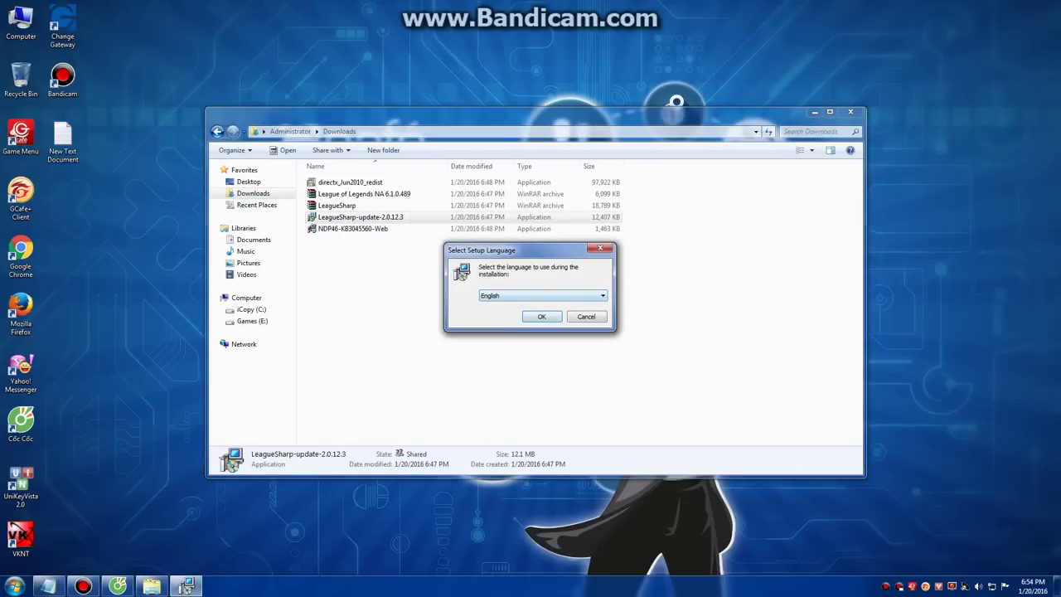
key("Return")
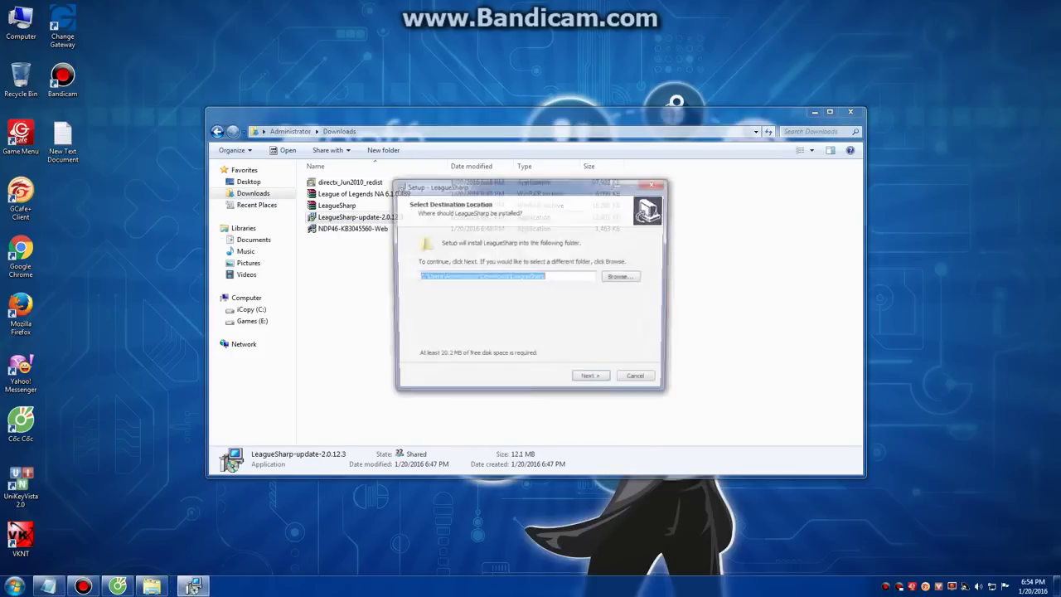
key("Return")
key("Return")
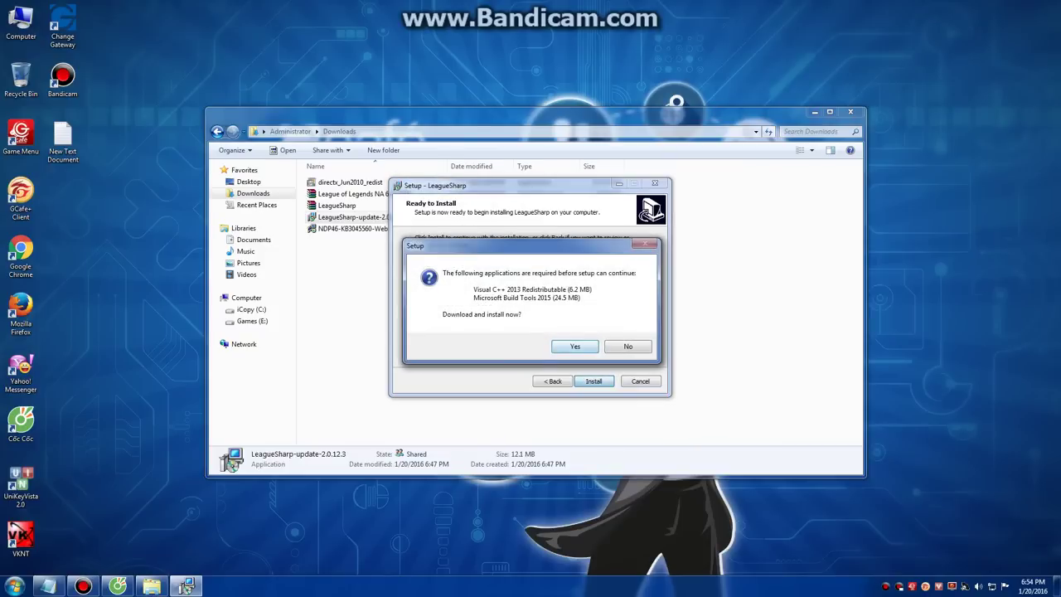
key("Return")
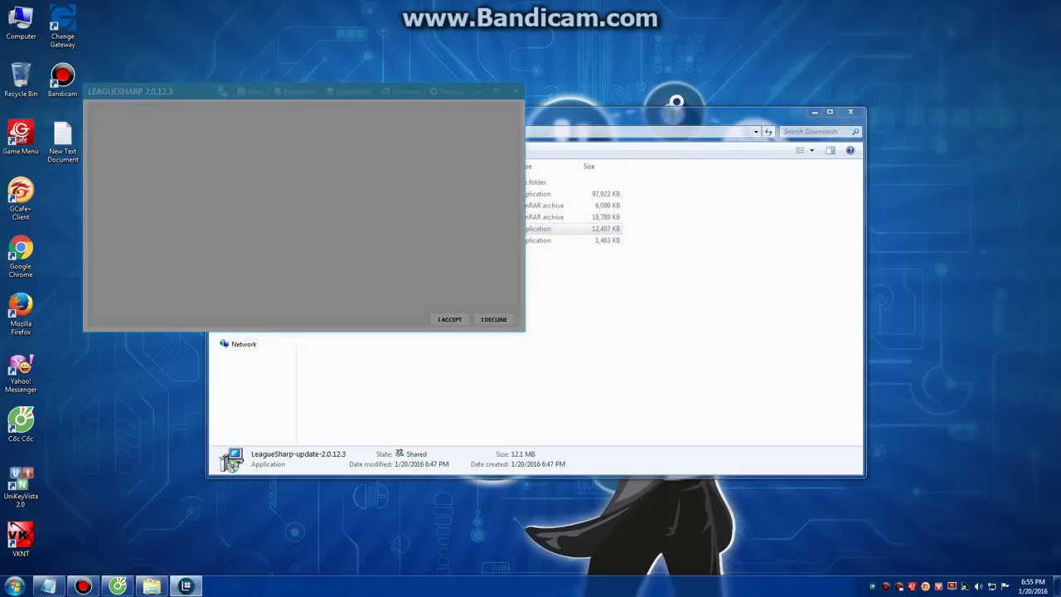
Step: Log in to LeagueSharp with the account username and password
type("blv")
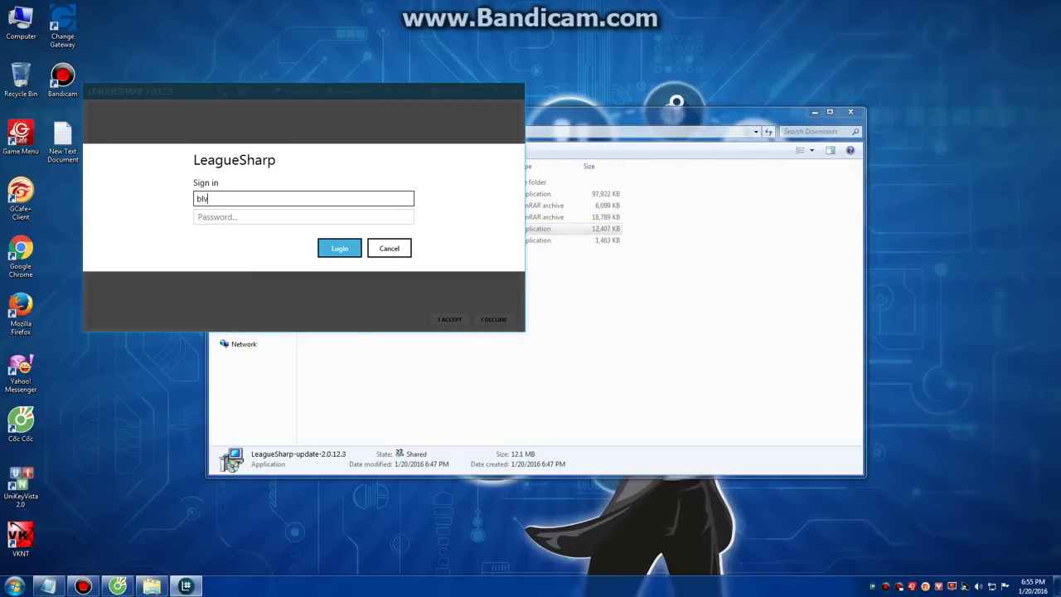
type("tu97")
left_click(195, 216)
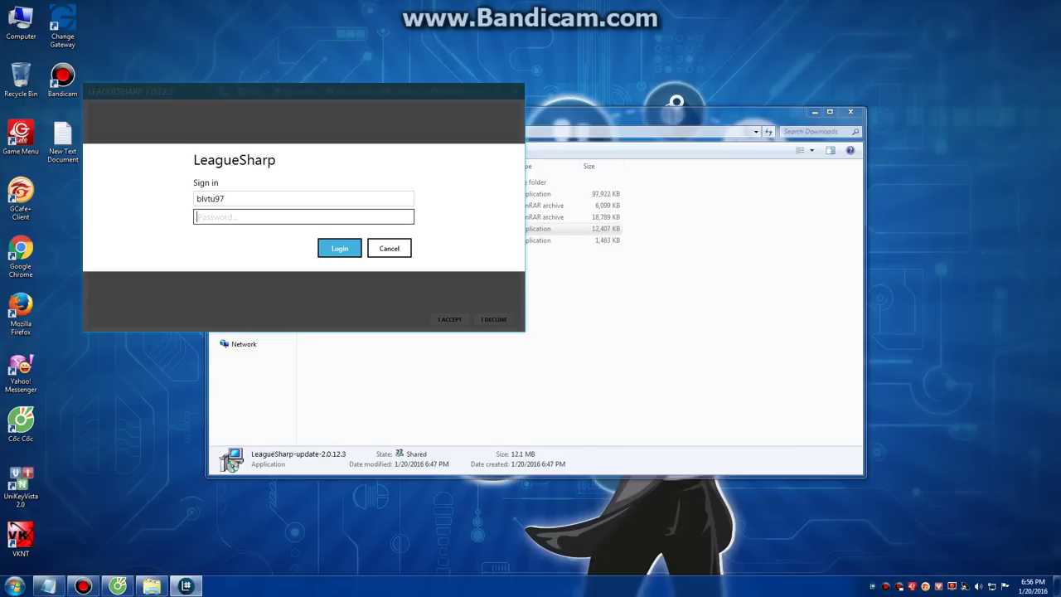
type("**********")
key("Return")
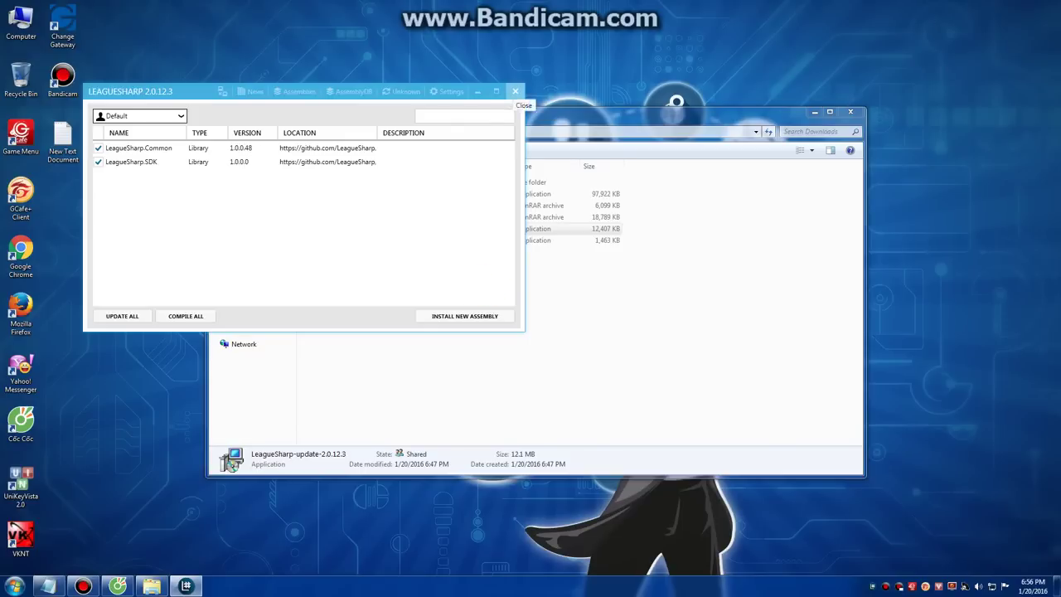
Step: Extract LeagueSharp.rar into Downloads, replacing existing files, and select loader in the LeagueSharp folder
left_click(515, 92)
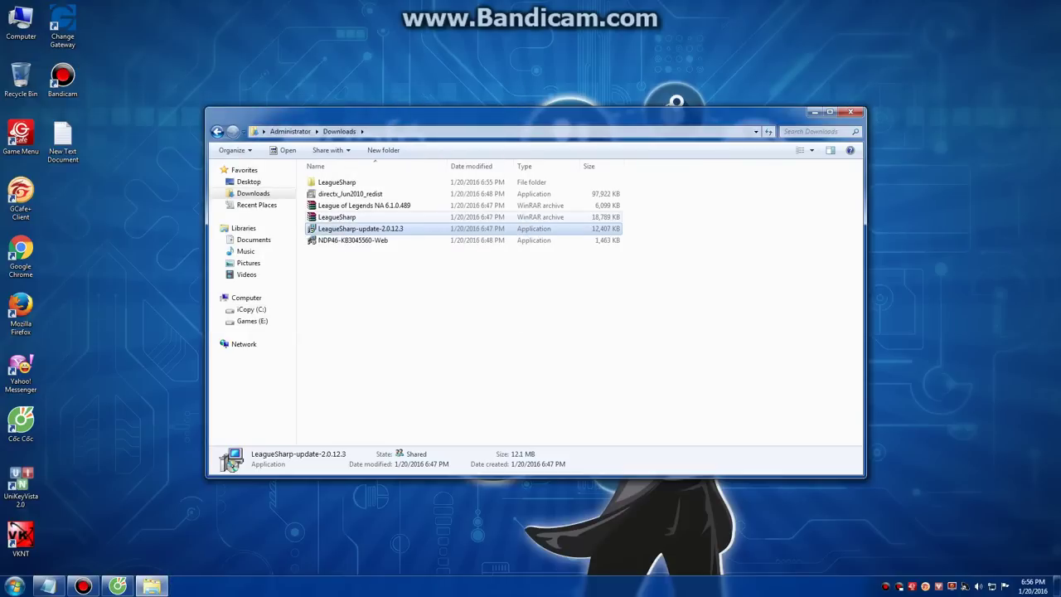
left_click(337, 217)
right_click(355, 213)
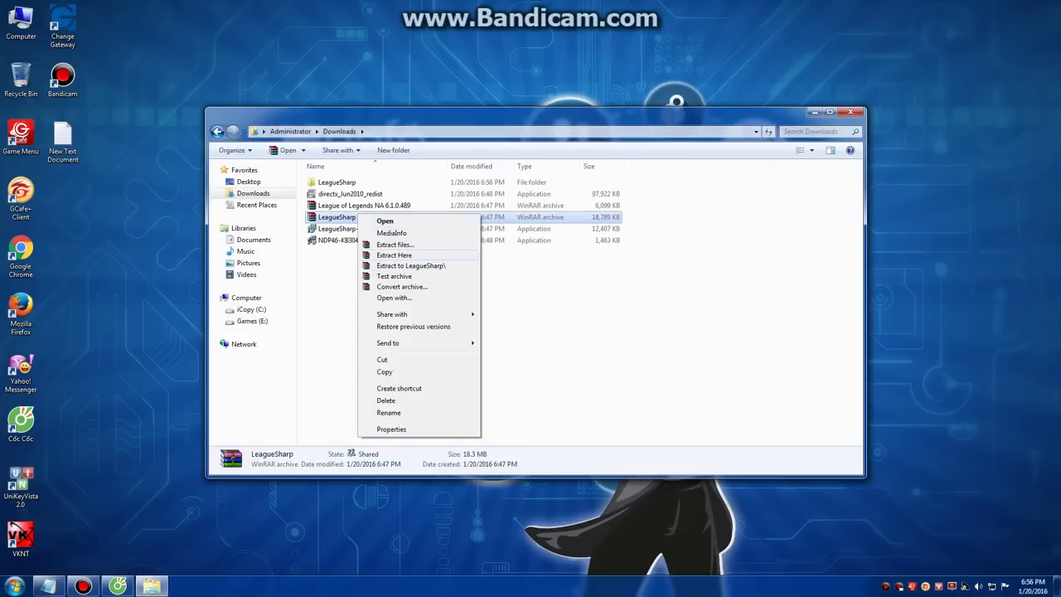
left_click(389, 253)
key("Return")
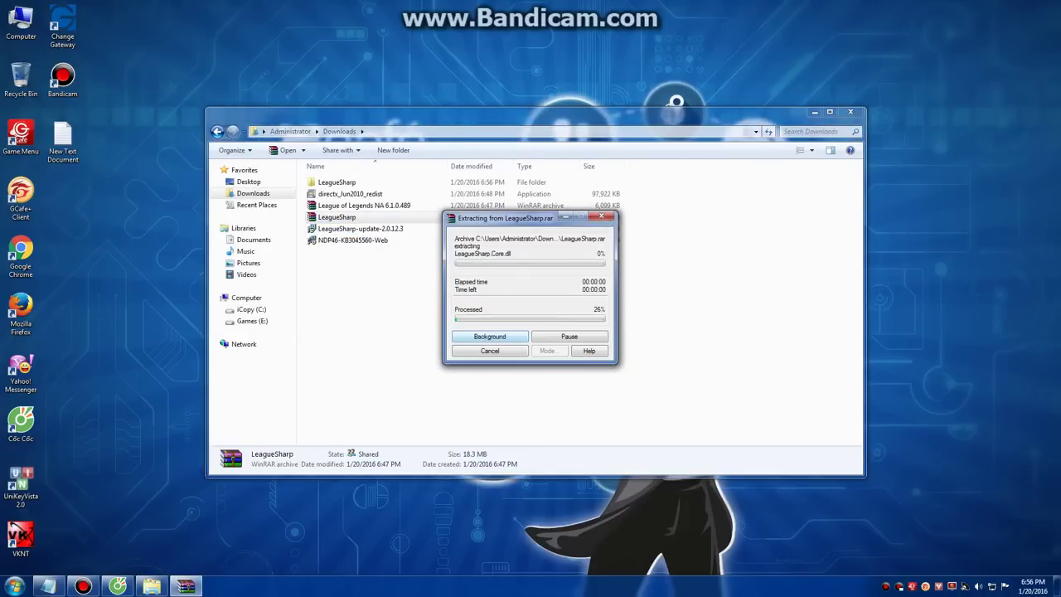
double_click(337, 181)
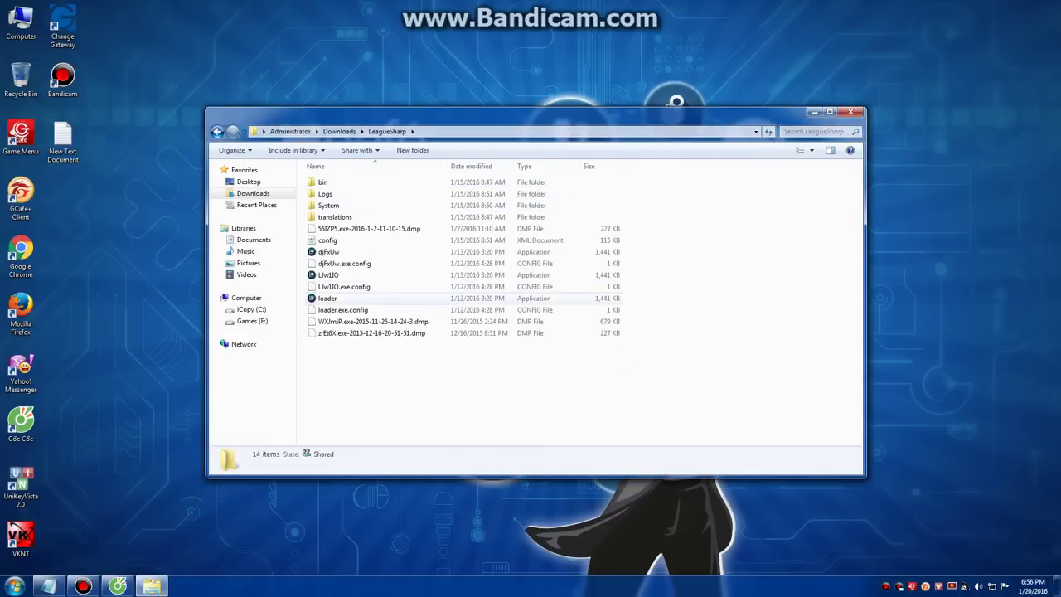
left_click(328, 298)
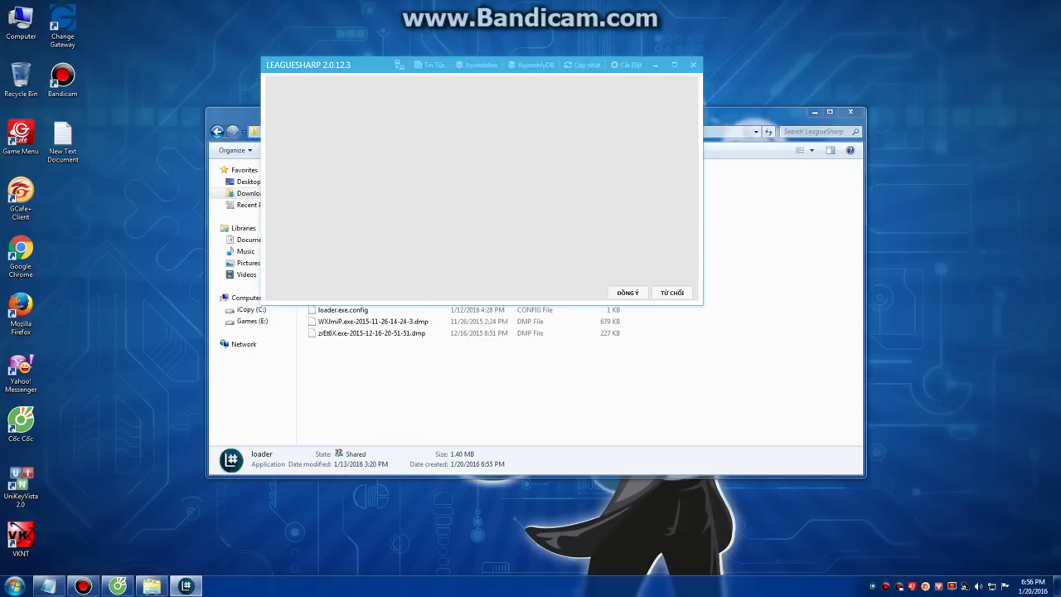
Step: Log in to the extracted loader with the account username and password, then accept the Terms of Service
type("blvtu97")
key("Tab")
type("***********")
key("Return")
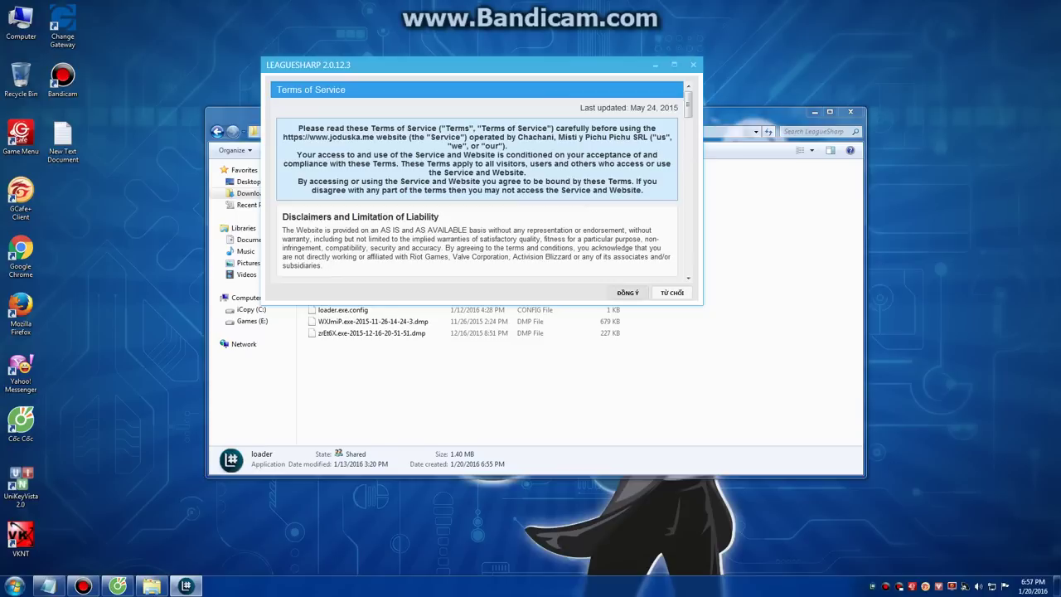
left_click(628, 293)
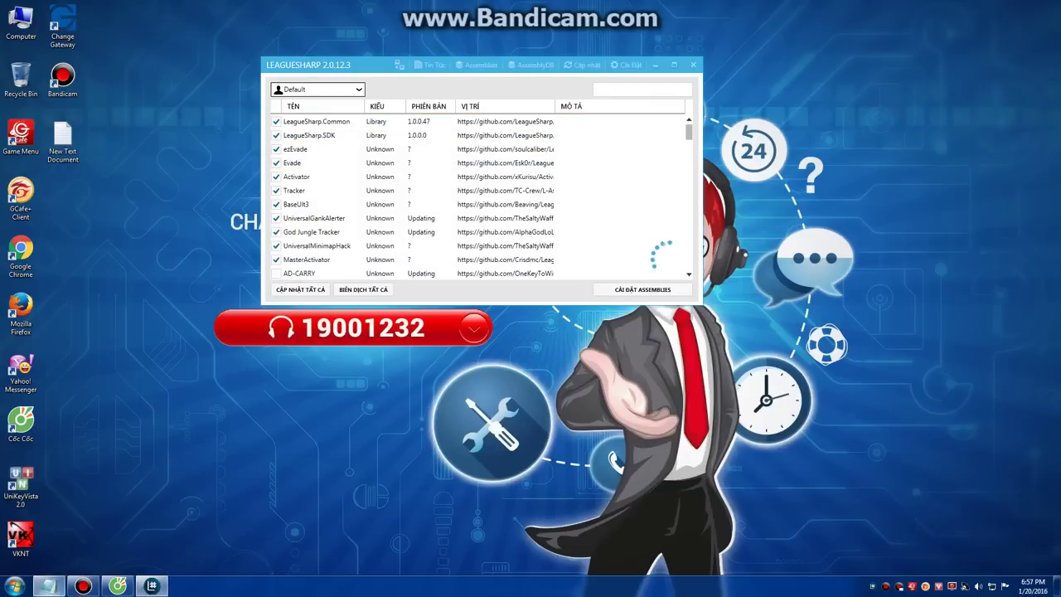
Step: Add a Notepad line: enter the game after loading, add the lol NA file on errors, then minimize
mouse_move(48, 586)
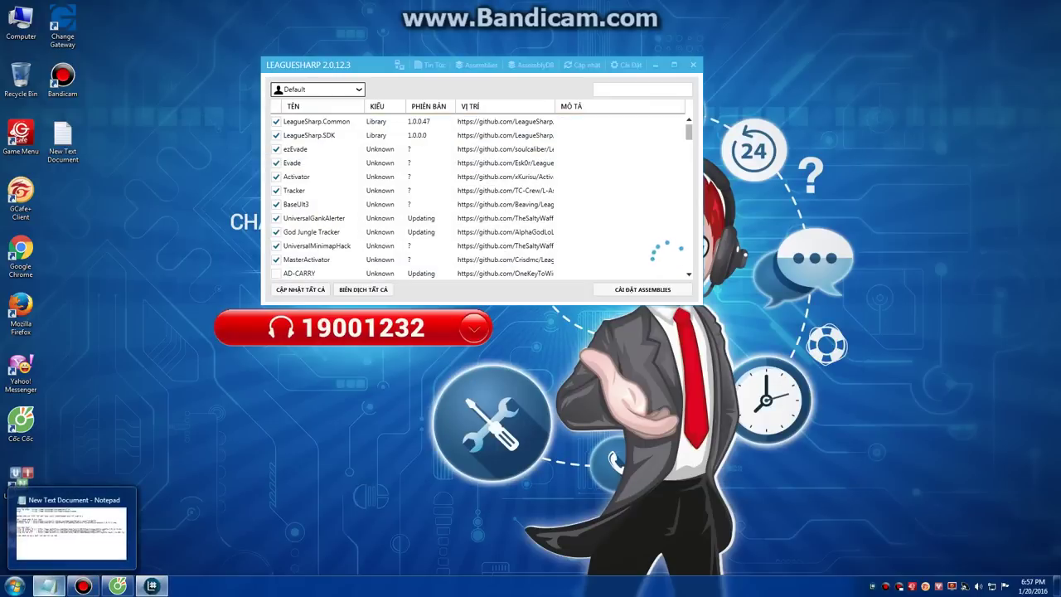
left_click(48, 587)
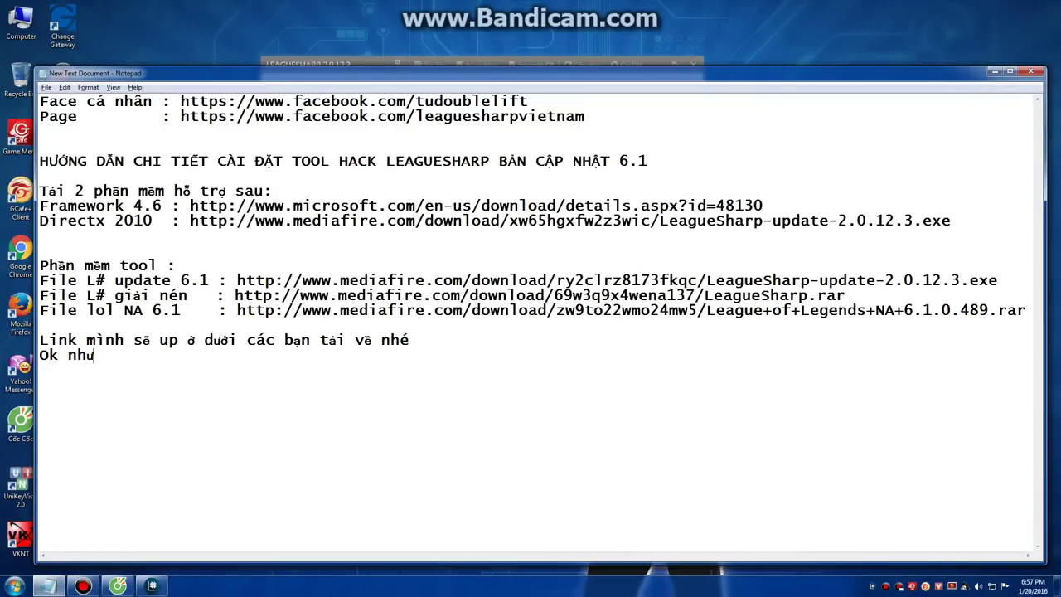
type("j là đowij load xong là có theesr vaof game, neeus cos xayr ra looix gif thif ban")
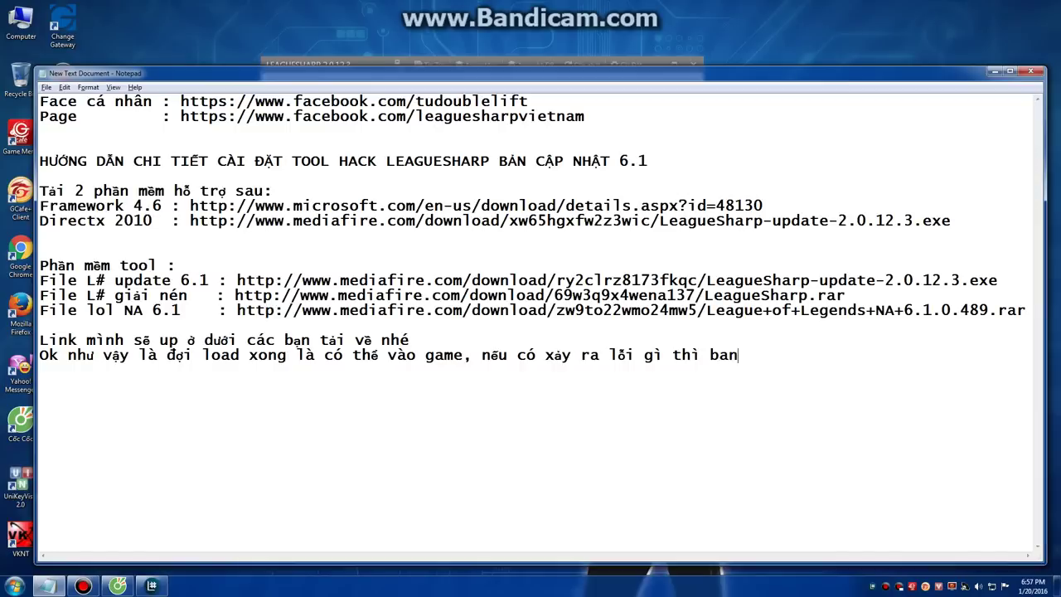
type("j th")
type("êm file lol")
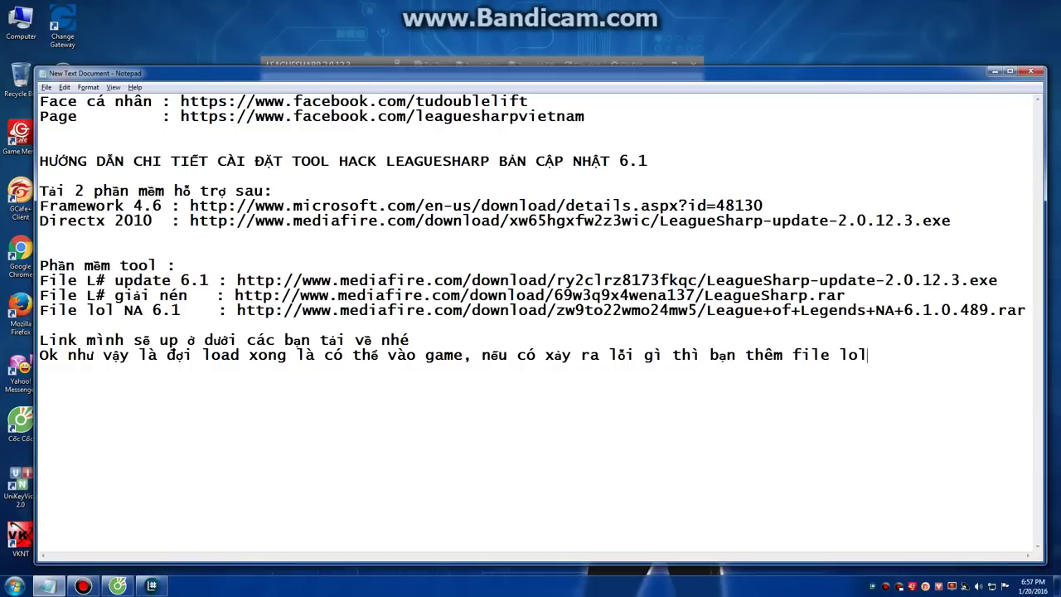
type("huw sau nhe")
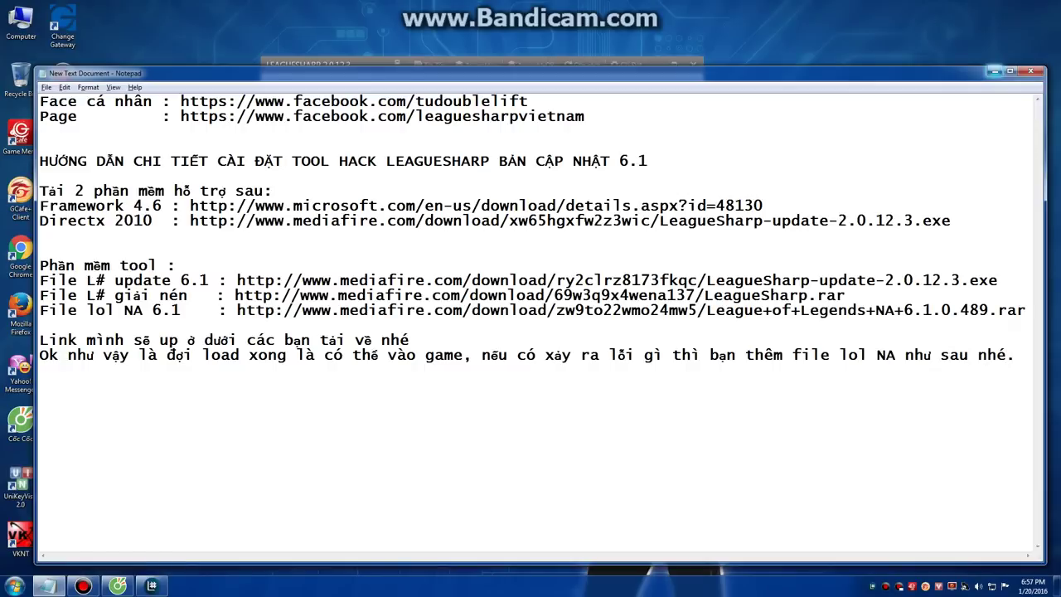
left_click(994, 71)
Step: Extract the League of Legends NA 6.1.0.489 archive in Downloads and copy the extracted League of Legends application
key("super+e")
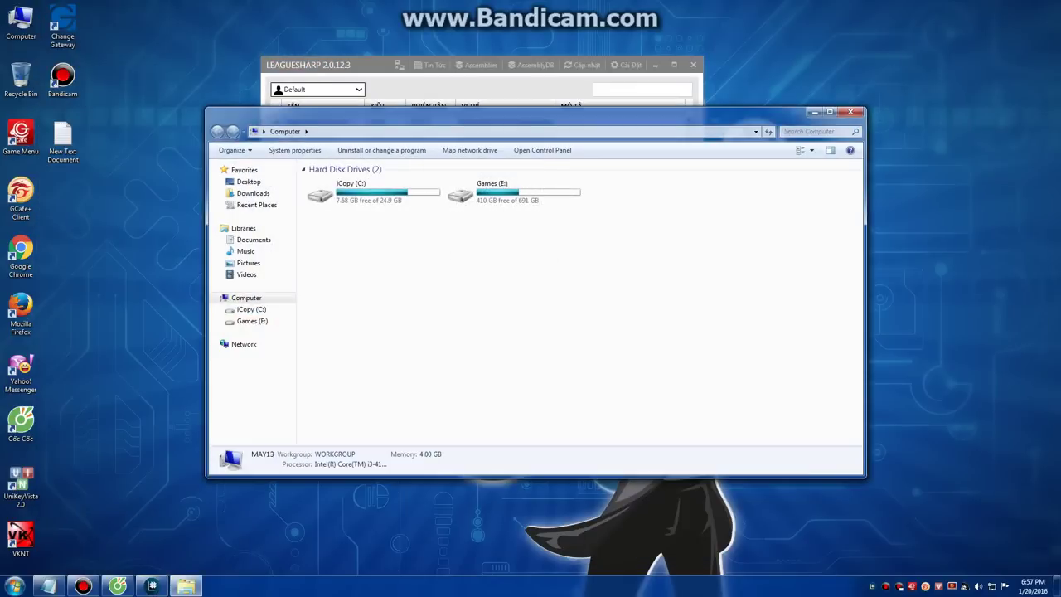
left_click(253, 193)
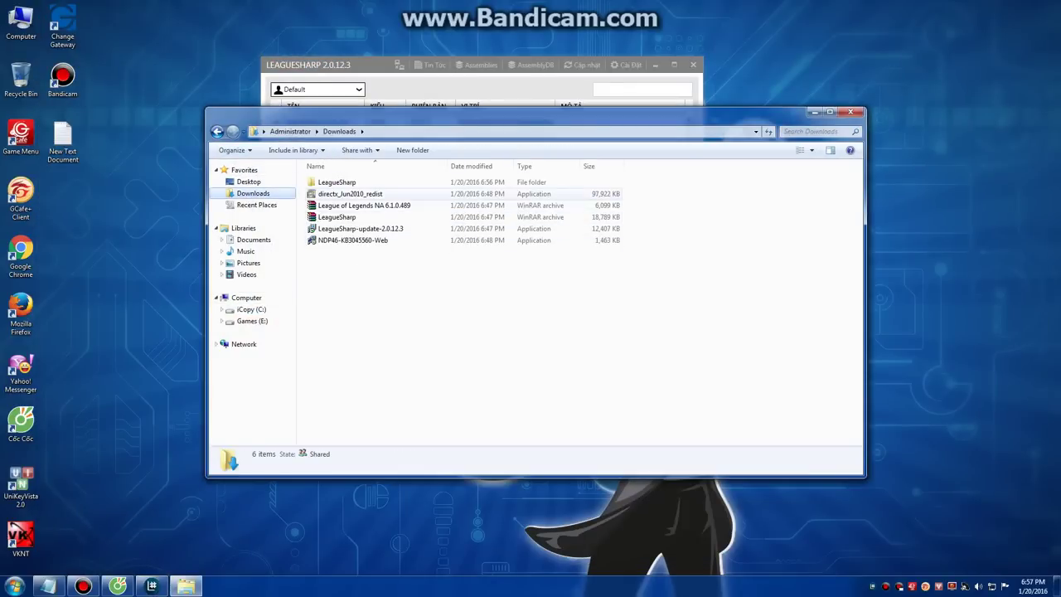
left_click(358, 206)
right_click(357, 208)
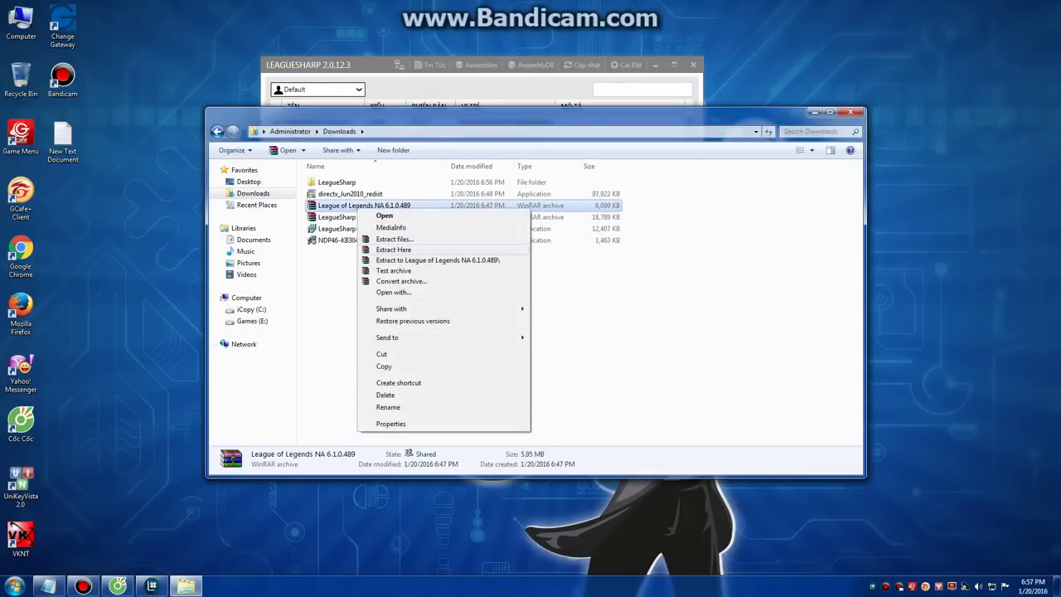
left_click(393, 250)
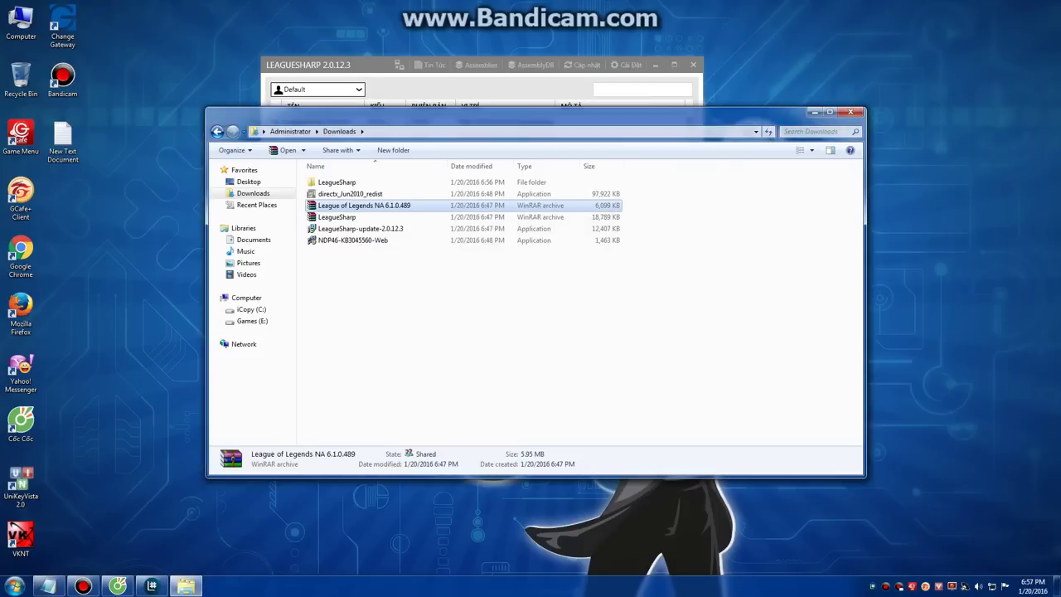
left_click(347, 217)
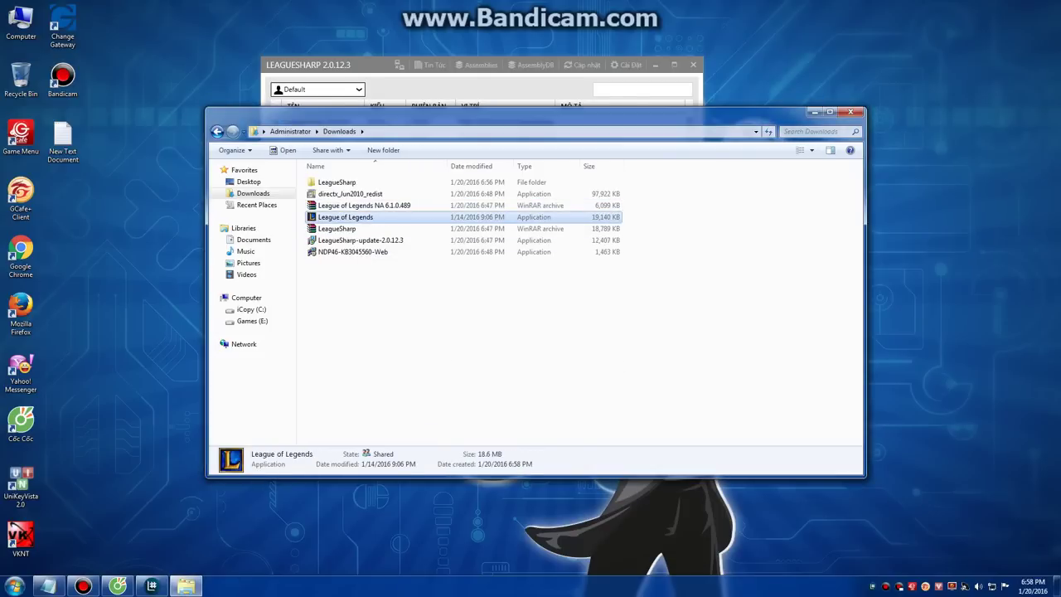
right_click(352, 218)
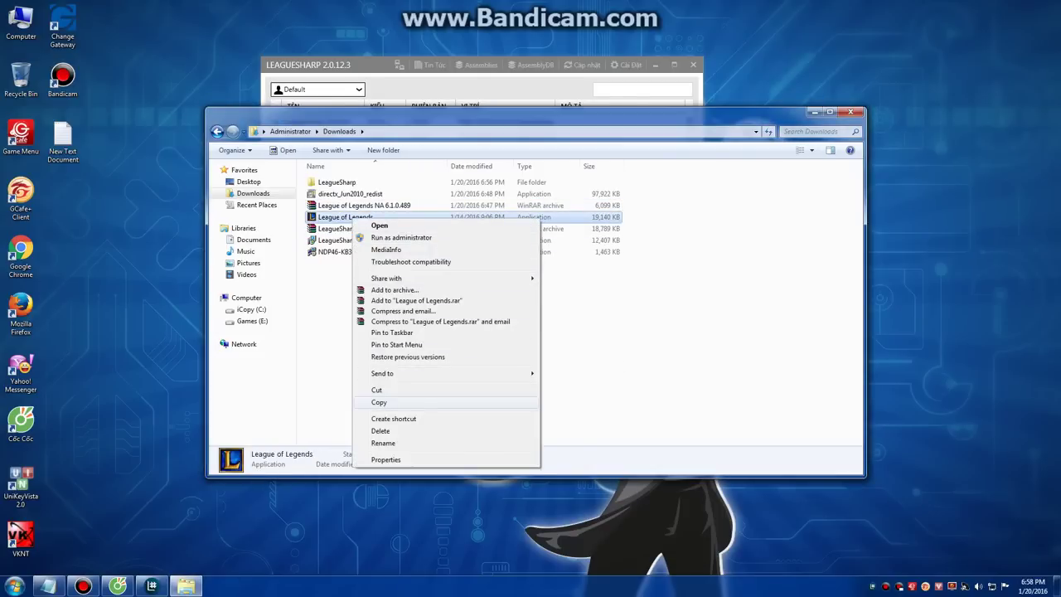
left_click(379, 402)
Step: Go to E:\Online Games\LienMinhHuyenThoai\GameData\Apps\lolVN\Game
left_click(252, 321)
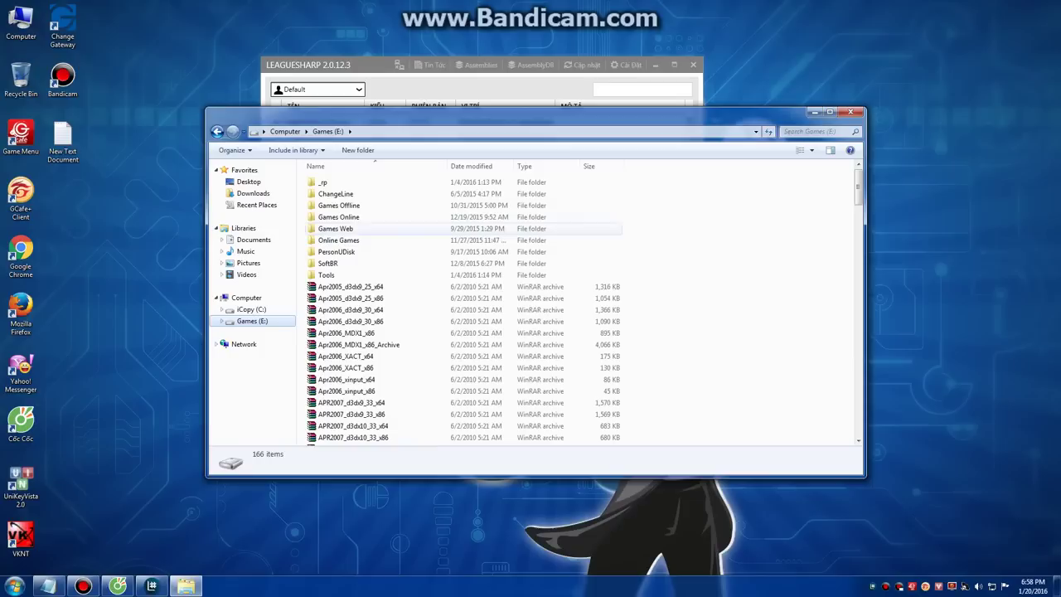
double_click(338, 239)
scroll(373, 248, "down", 5)
double_click(348, 216)
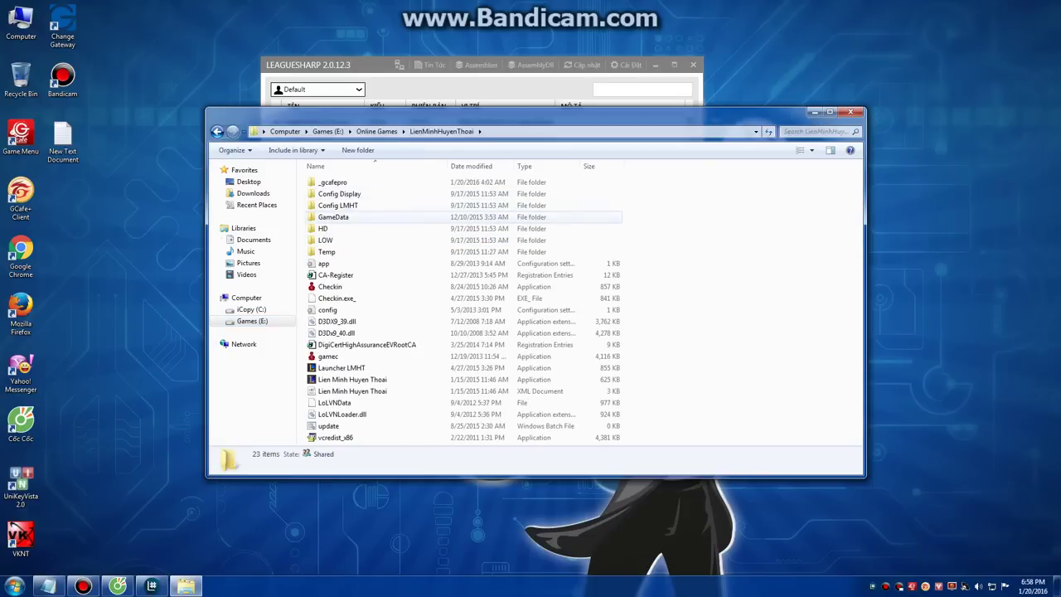
double_click(336, 217)
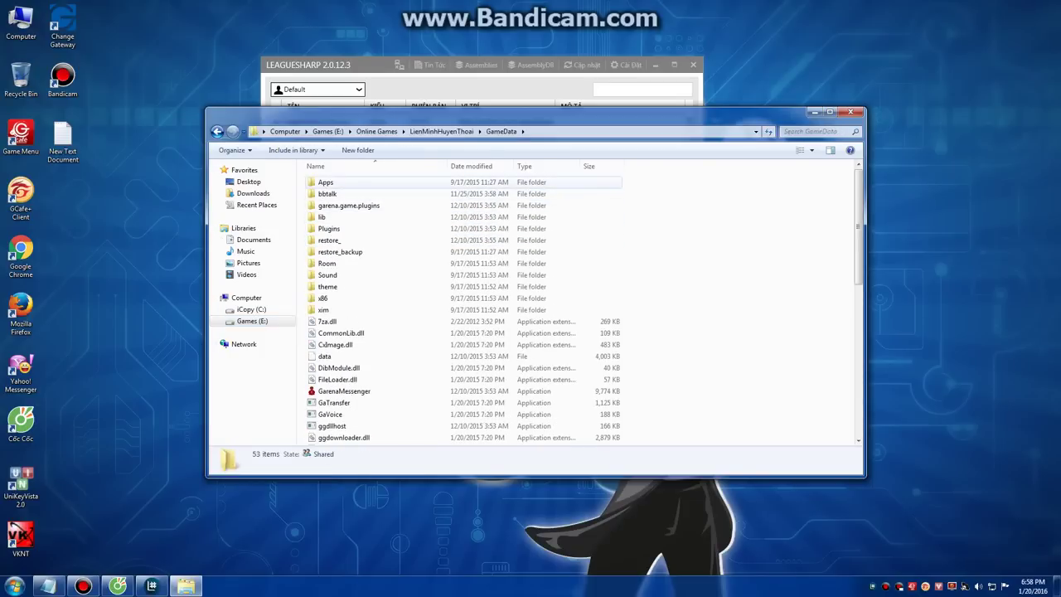
double_click(325, 181)
double_click(325, 181)
double_click(325, 193)
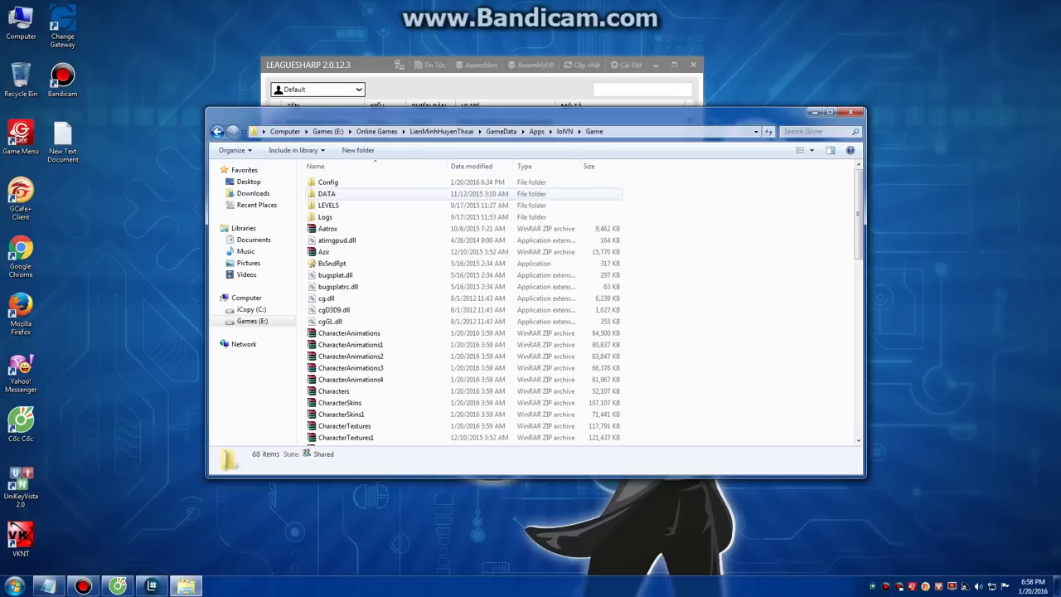
Step: Paste League of Legends there, replacing the existing League of Legends.exe, and close Explorer
right_click(302, 375)
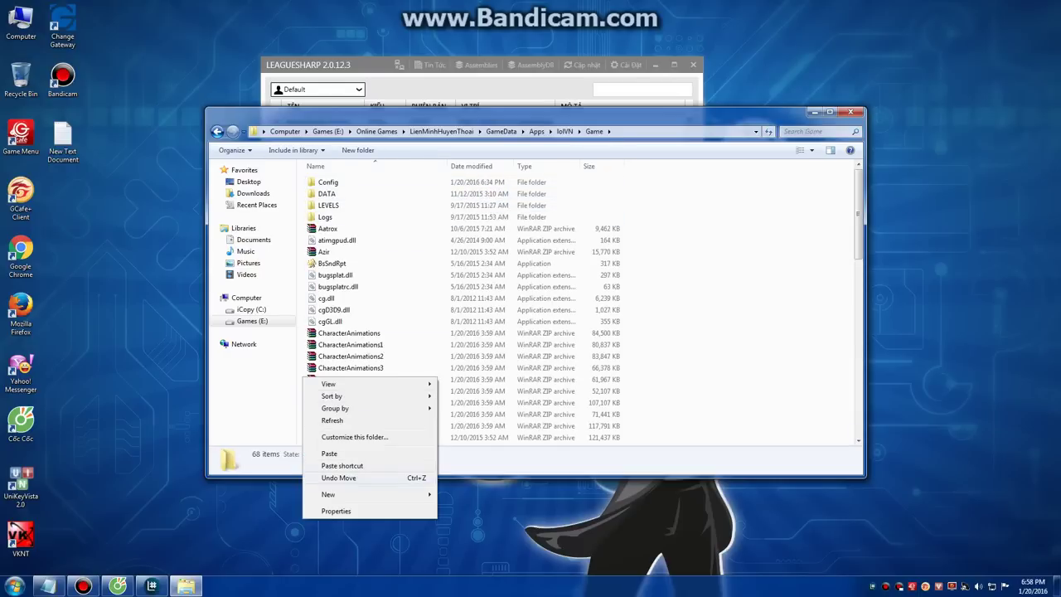
left_click(331, 452)
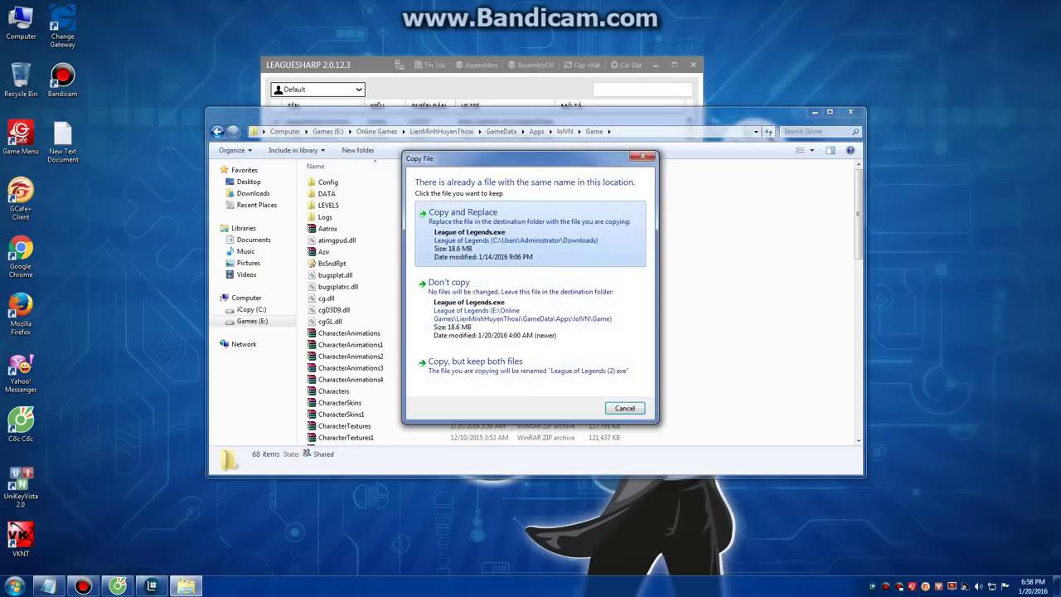
left_click(465, 214)
left_click(851, 111)
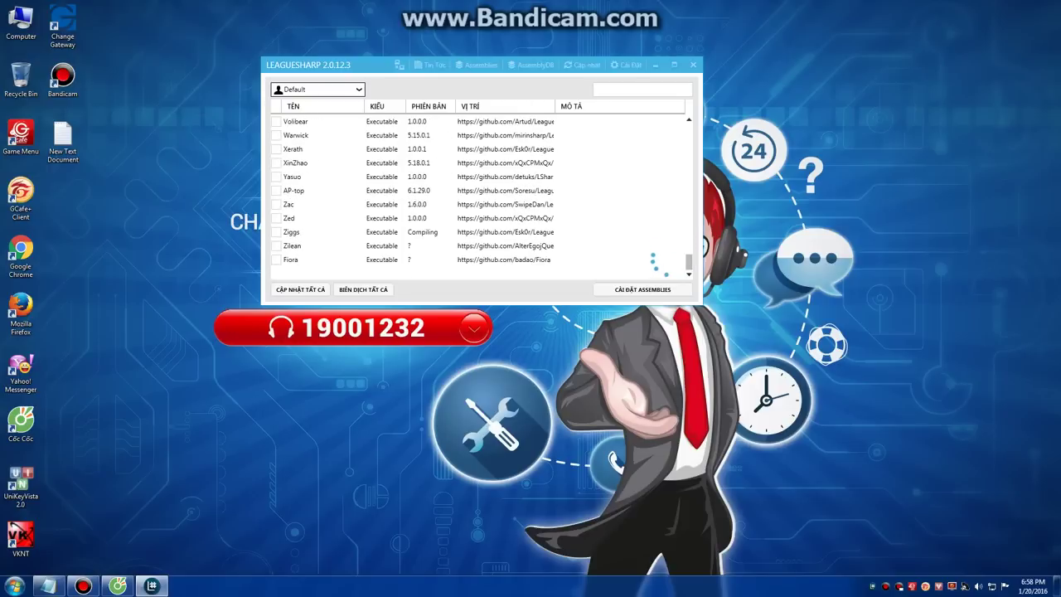
Step: Switch back to the Notepad guide from the taskbar
left_click(48, 586)
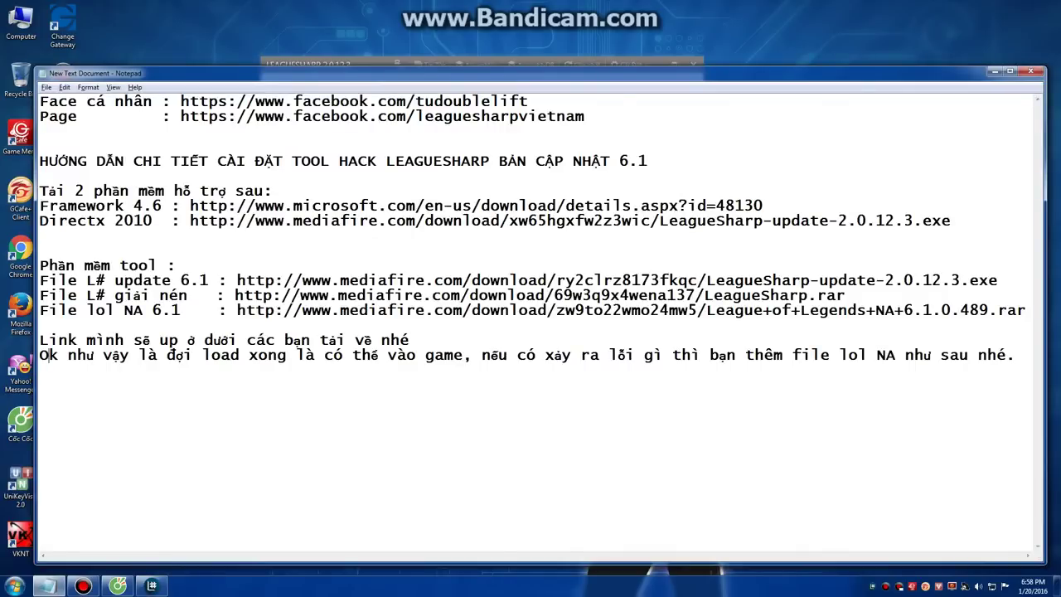
Step: Add the Vietnamese sign-off line: 'vậy là xong, cảm ơn các bạn đã theo doi, truy cập page để biết thêm chi tieết'
type("OK nh")
key("BackSpace")
type("vậy là xong, cảm ơn các bạn đã theo doi")
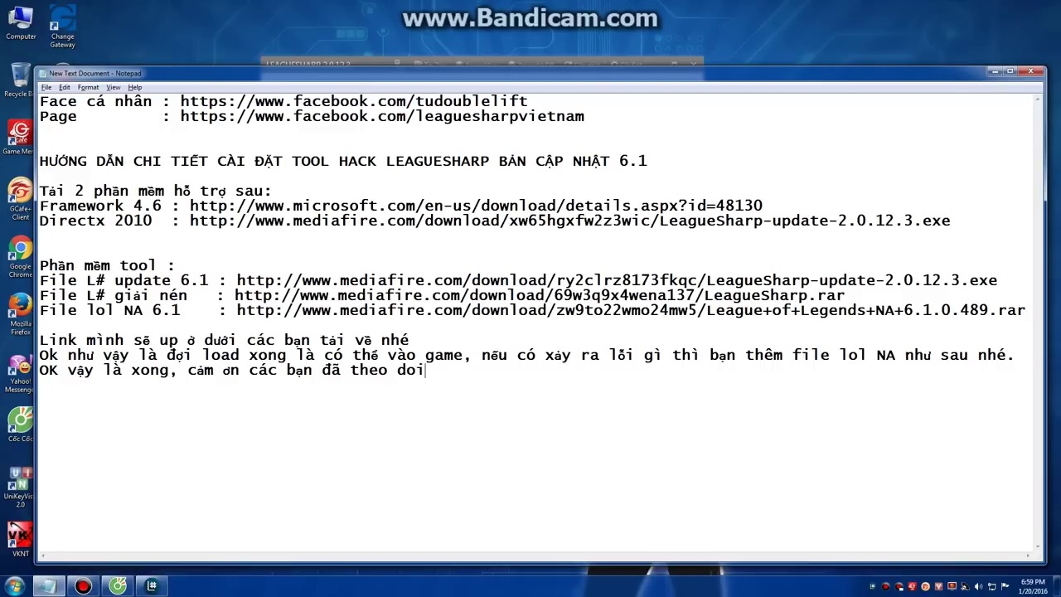
key("BackSpace")
key("BackSpace")
type("õi, truy cập page để biết th")
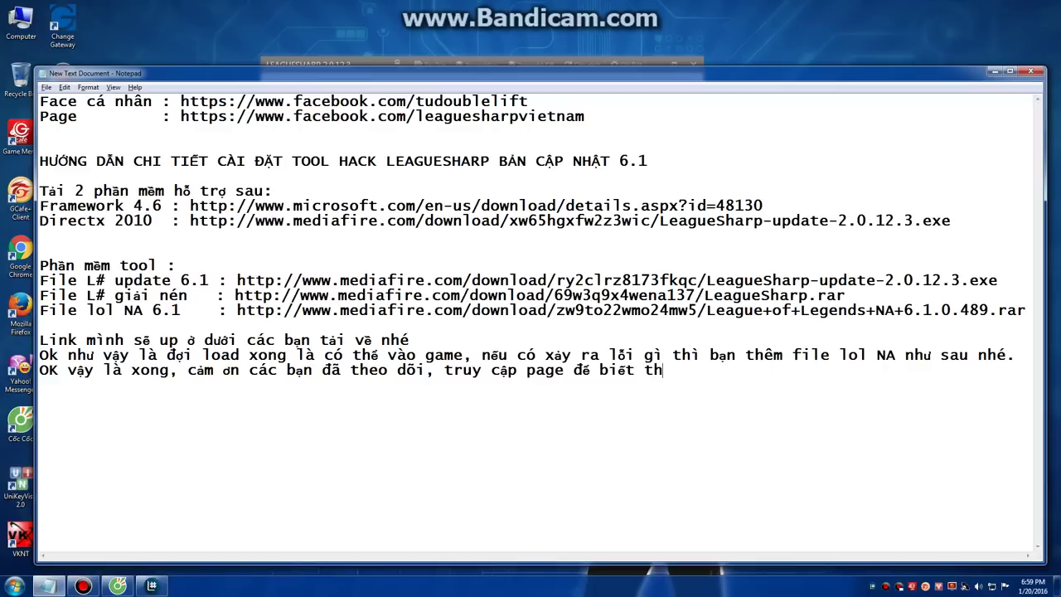
type("êm chi tieết. !!!")
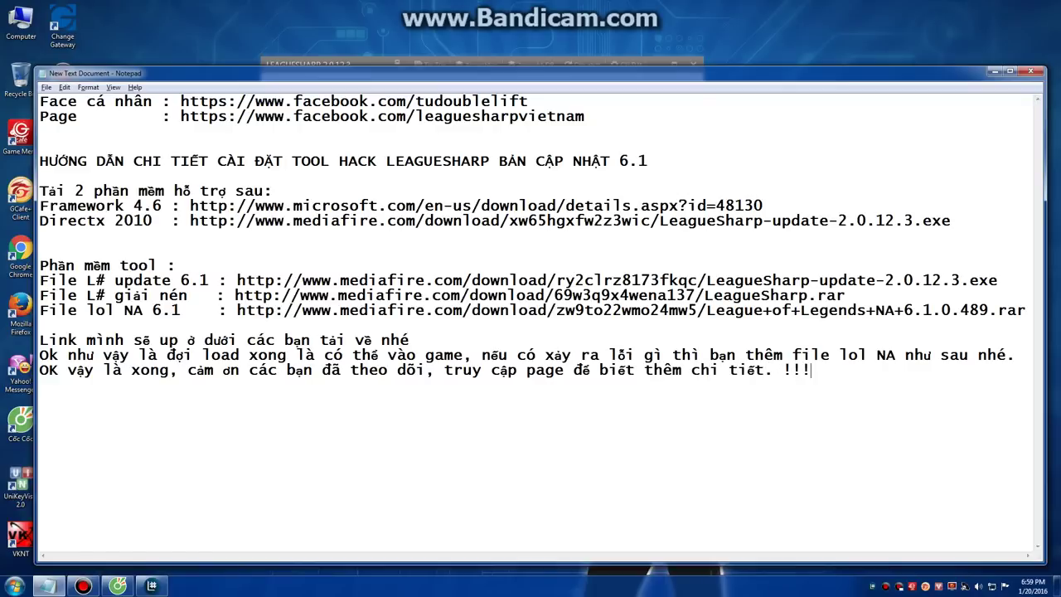
left_click(83, 586)
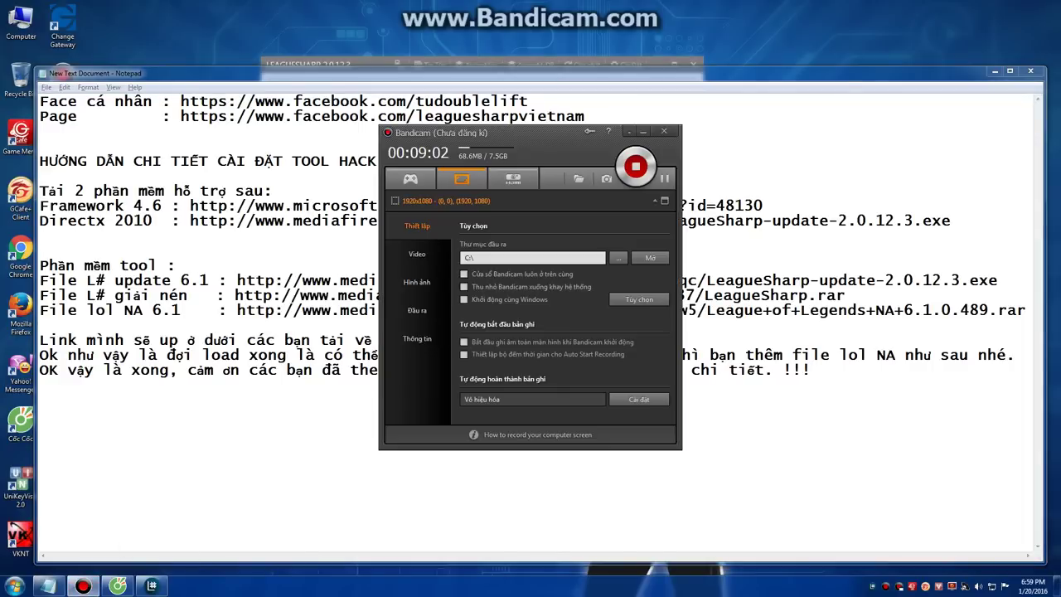